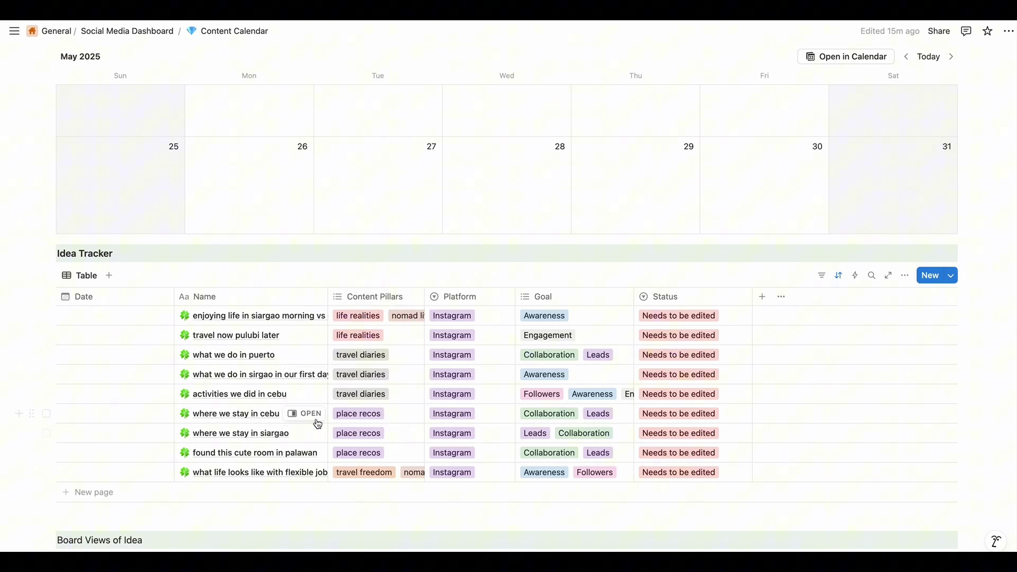
- Advance the content calendar from May to June 2025
{"action": "scroll", "coordinate": [318, 447], "scroll_direction": "up", "scroll_amount": 2}
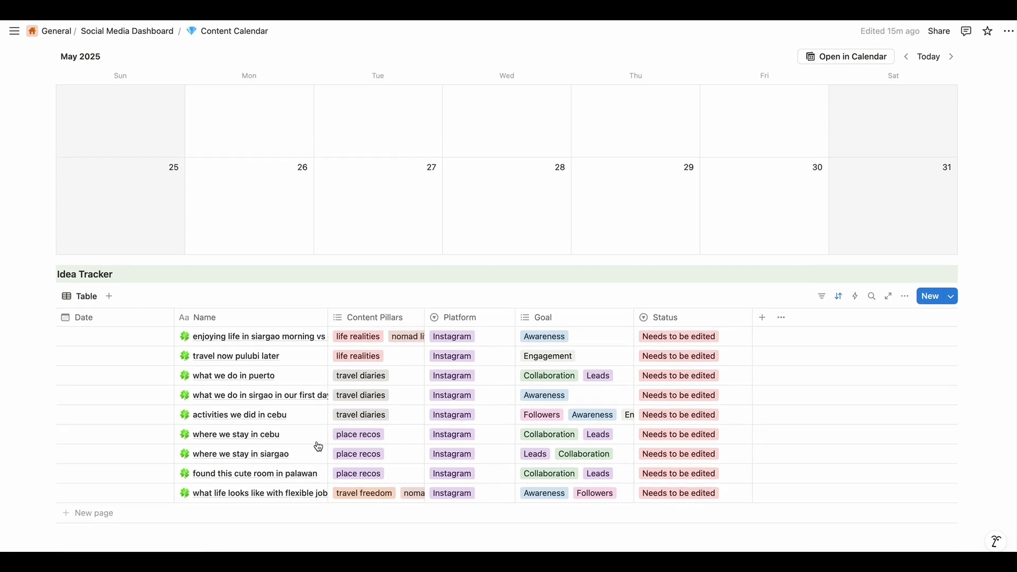
{"action": "scroll", "coordinate": [318, 447], "scroll_direction": "down", "scroll_amount": 2}
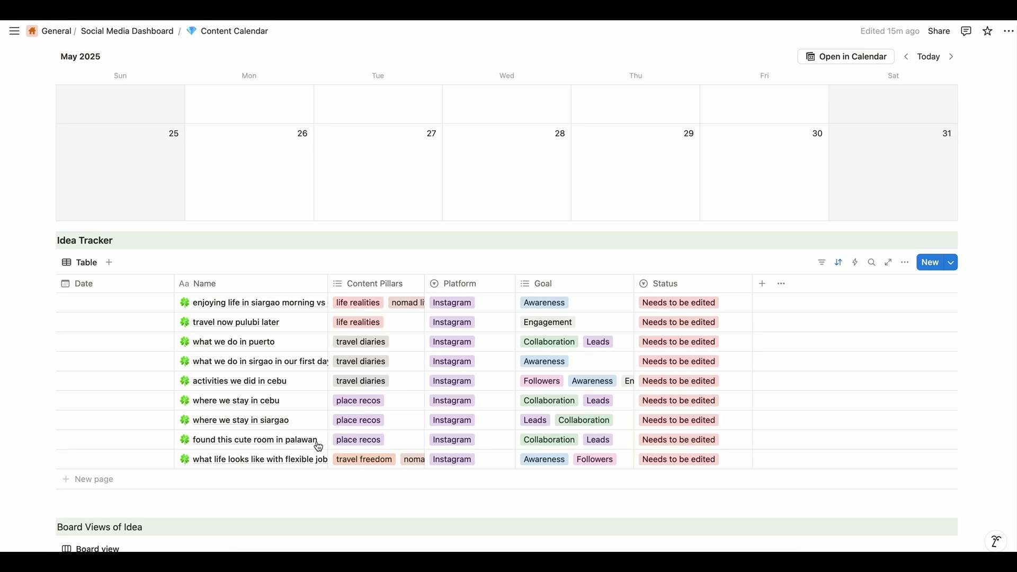
{"action": "scroll", "coordinate": [318, 446], "scroll_direction": "up", "scroll_amount": 4}
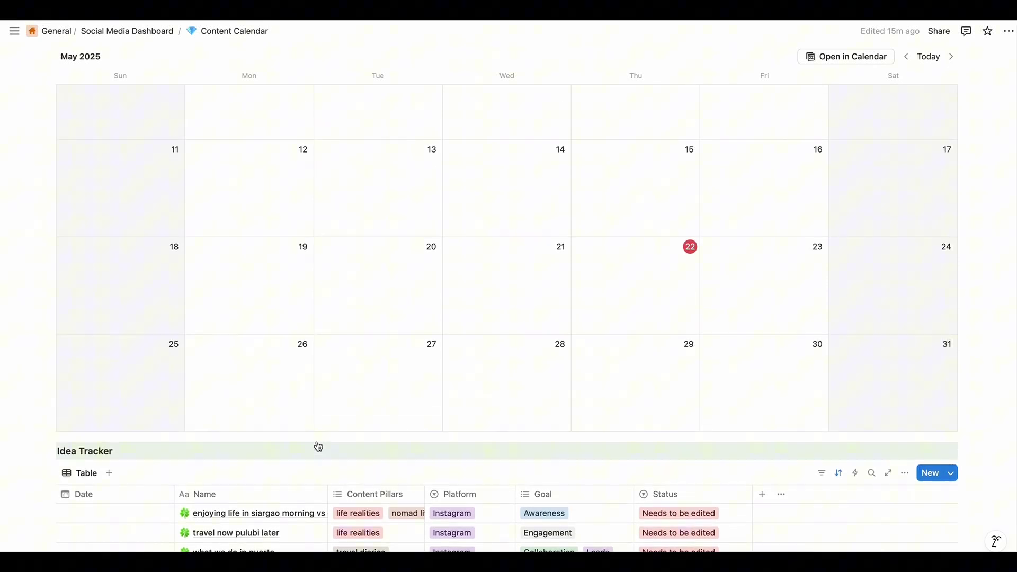
{"action": "scroll", "coordinate": [316, 444], "scroll_direction": "up", "scroll_amount": 4}
{"action": "scroll", "coordinate": [317, 444], "scroll_direction": "down", "scroll_amount": 1}
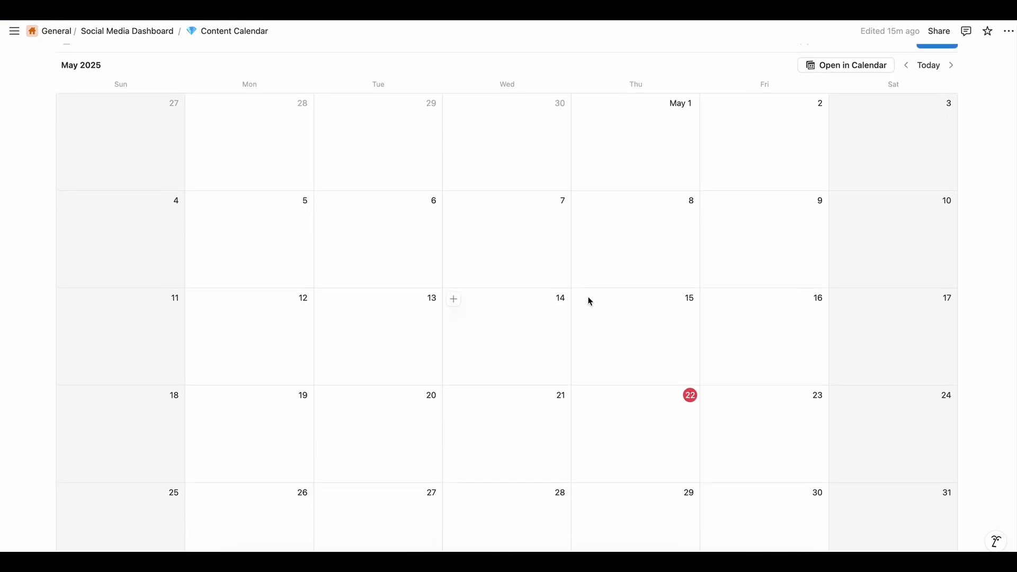
{"action": "left_click", "coordinate": [953, 67]}
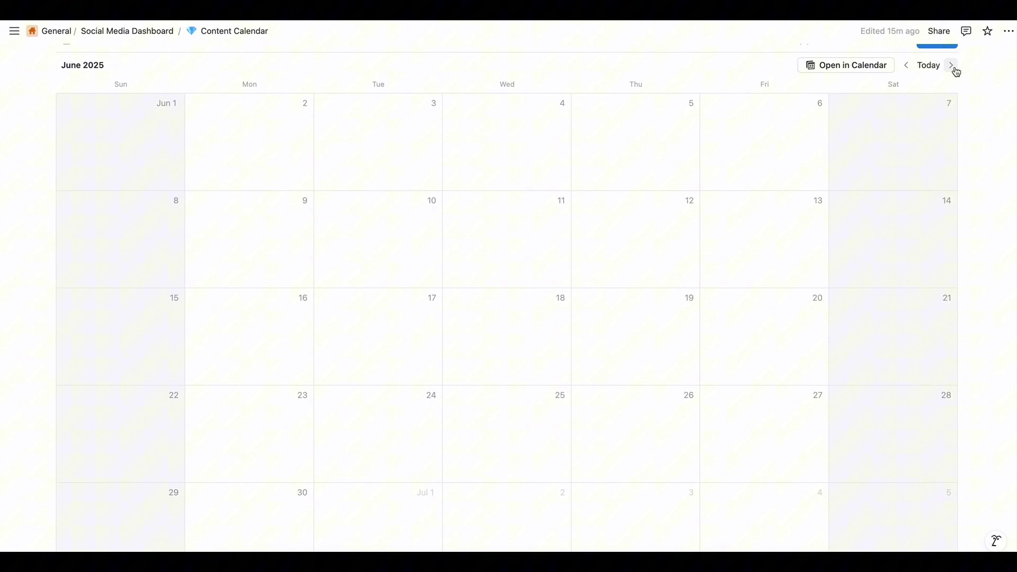
- Scroll down below the June calendar to the Idea Tracker table
{"action": "scroll", "coordinate": [58, 64], "scroll_direction": "up", "scroll_amount": 5}
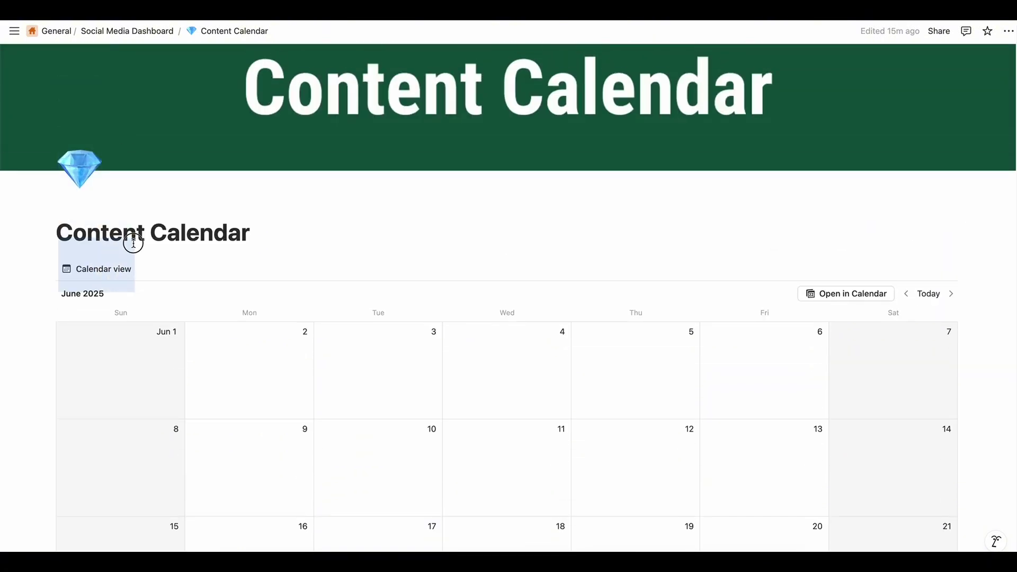
{"action": "scroll", "coordinate": [711, 390], "scroll_direction": "down", "scroll_amount": 12}
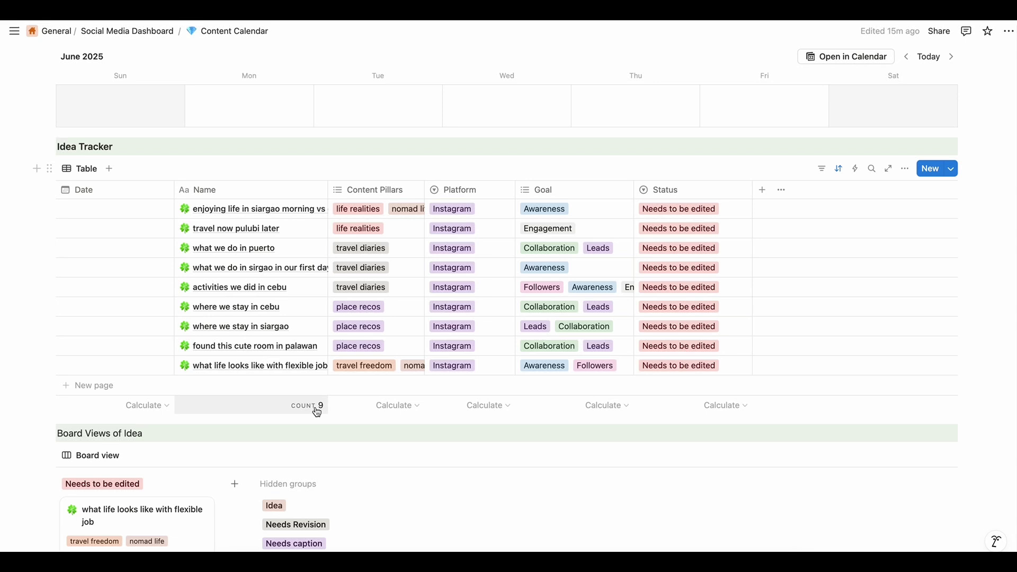
{"action": "scroll", "coordinate": [343, 421], "scroll_direction": "up", "scroll_amount": 2}
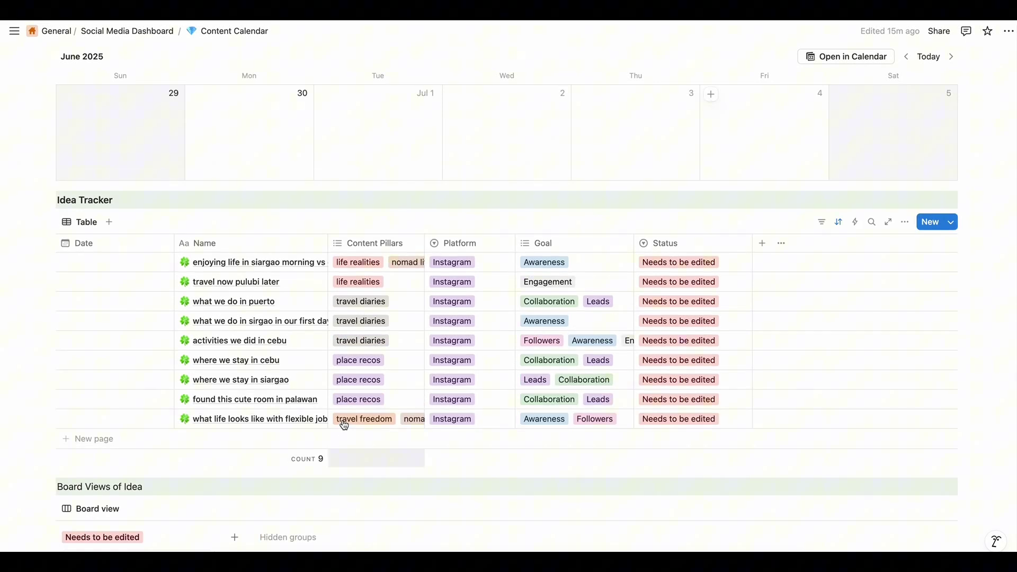
{"action": "scroll", "coordinate": [344, 424], "scroll_direction": "up", "scroll_amount": 2}
{"action": "scroll", "coordinate": [345, 425], "scroll_direction": "up", "scroll_amount": 10}
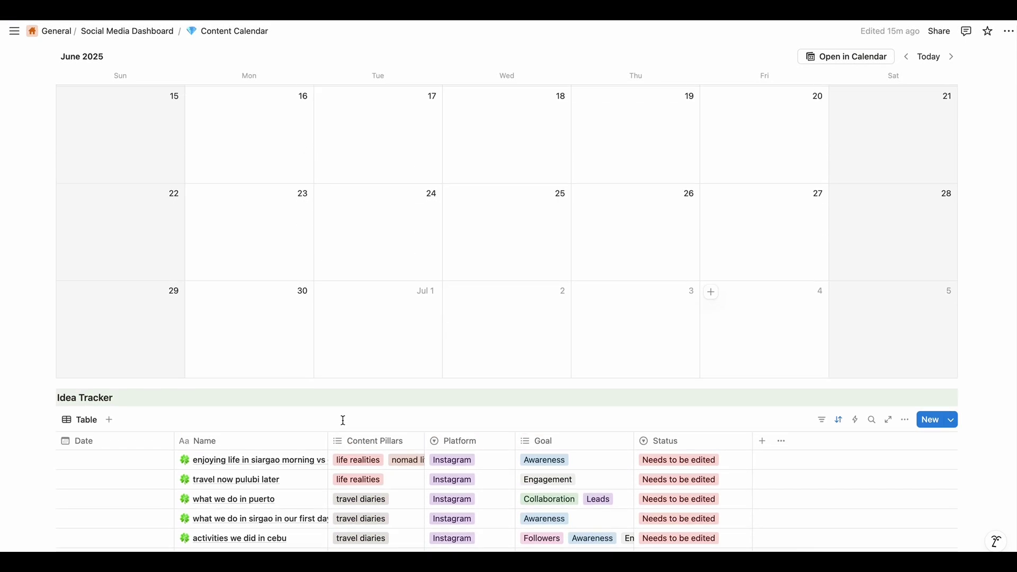
{"action": "scroll", "coordinate": [344, 425], "scroll_direction": "up", "scroll_amount": 2}
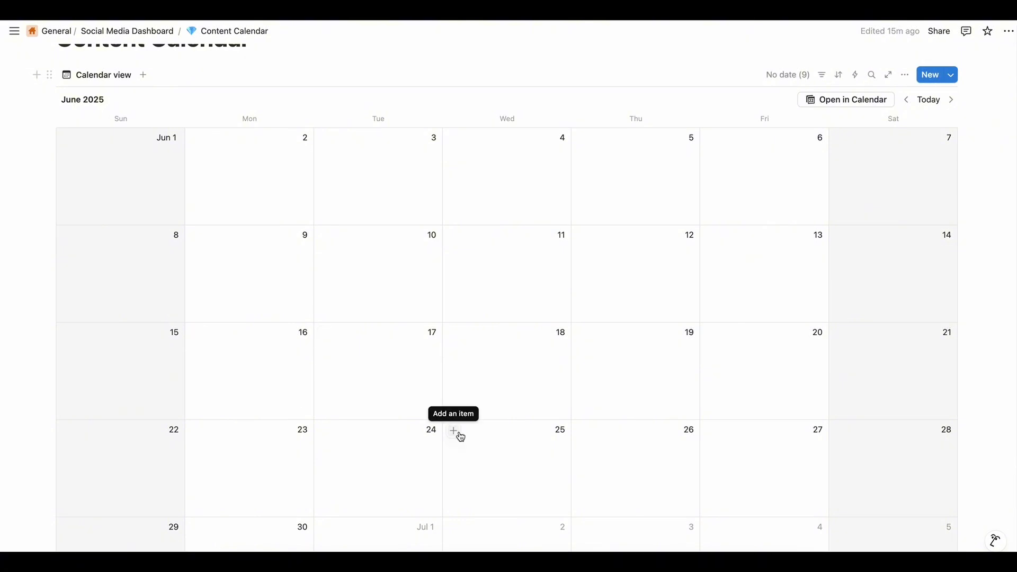
{"action": "scroll", "coordinate": [461, 437], "scroll_direction": "down", "scroll_amount": 1}
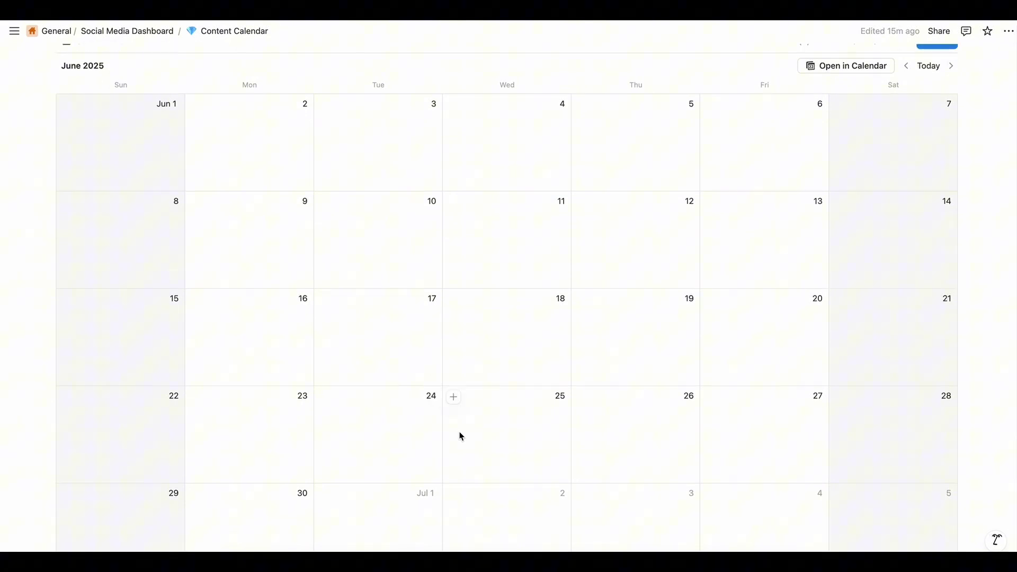
{"action": "scroll", "coordinate": [461, 437], "scroll_direction": "down", "scroll_amount": 10}
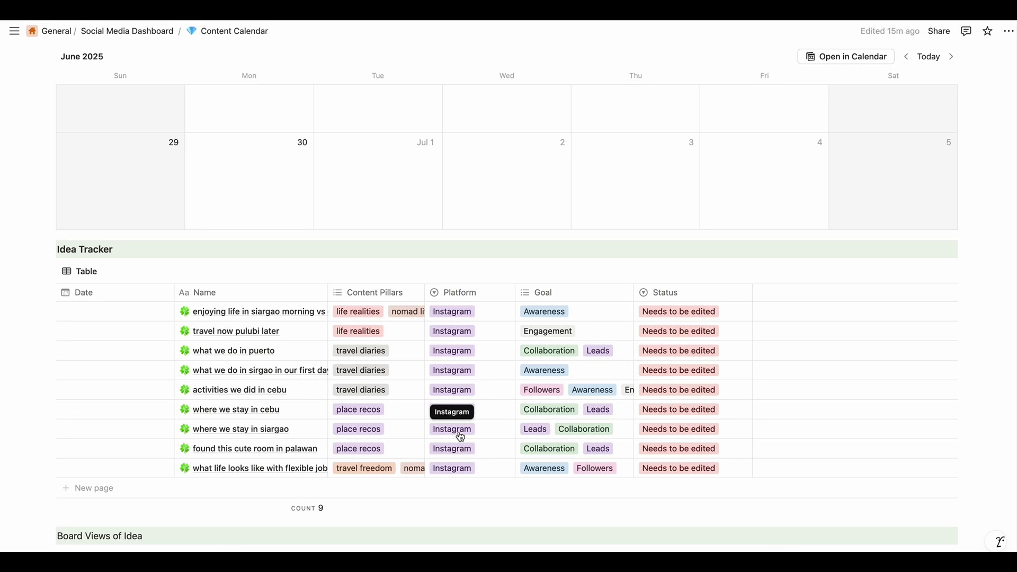
{"action": "scroll", "coordinate": [432, 363], "scroll_direction": "up", "scroll_amount": 8}
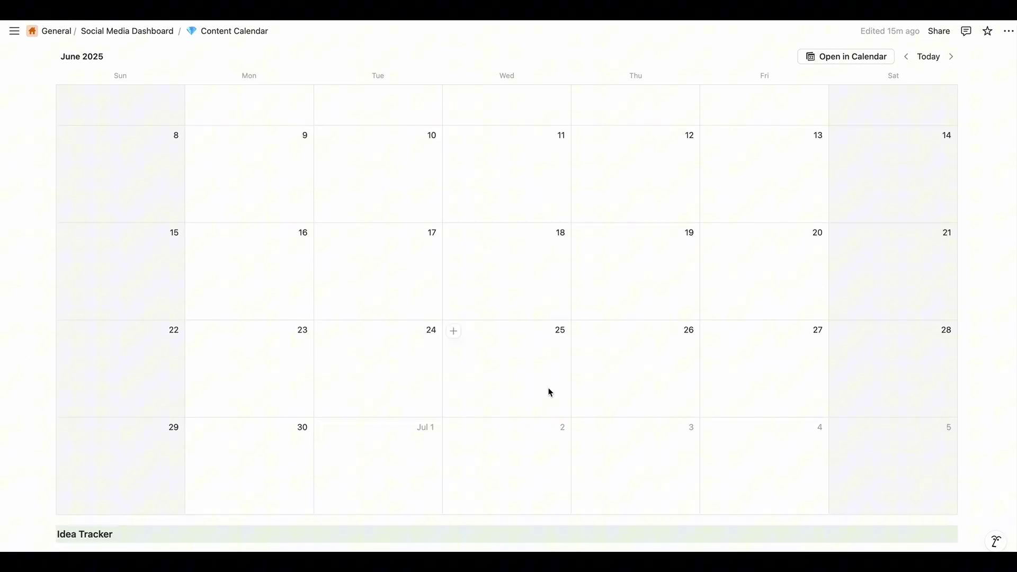
{"action": "scroll", "coordinate": [550, 392], "scroll_direction": "up", "scroll_amount": 4}
{"action": "scroll", "coordinate": [243, 123], "scroll_direction": "down", "scroll_amount": 2}
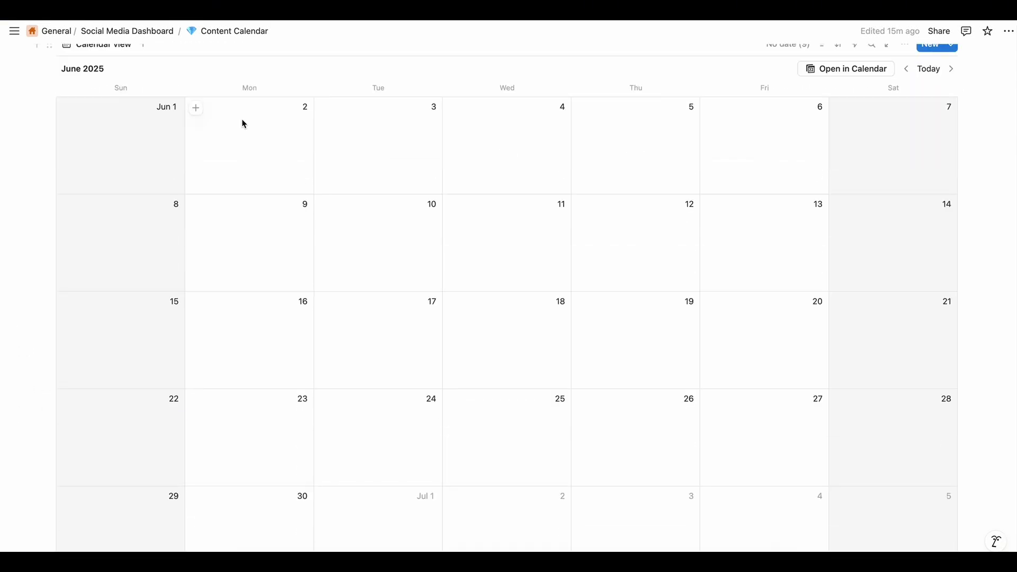
{"action": "scroll", "coordinate": [269, 217], "scroll_direction": "down", "scroll_amount": 8}
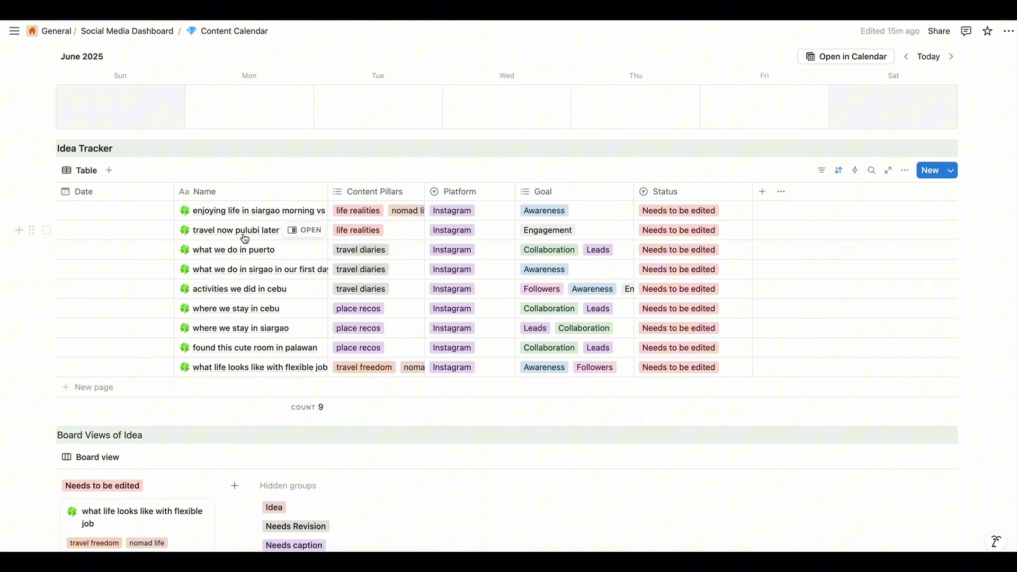
- Set the 'travel now pulubi later' post's date to June 2, 2025
{"action": "left_click", "coordinate": [163, 238]}
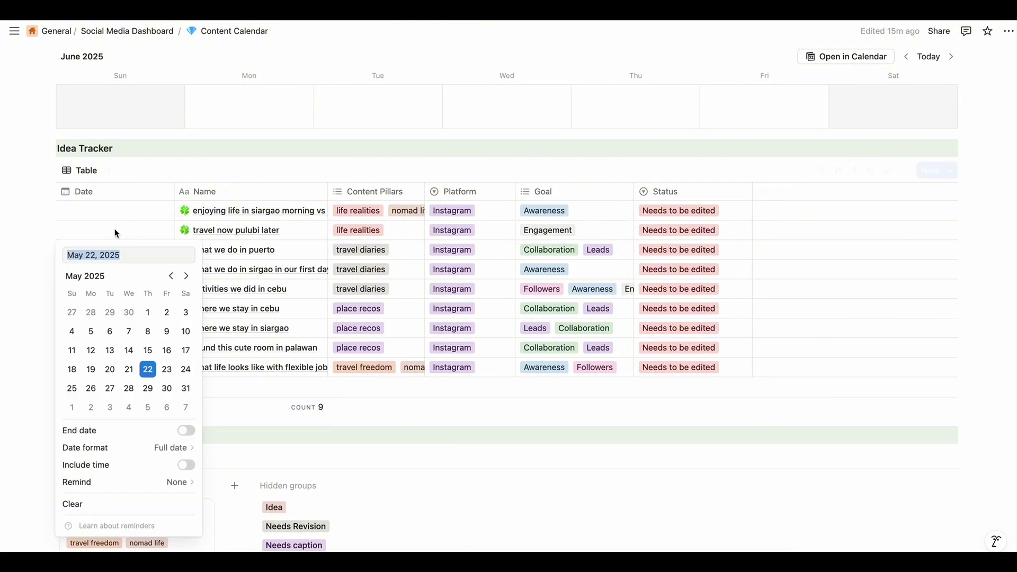
{"action": "left_click", "coordinate": [186, 276]}
{"action": "left_click", "coordinate": [91, 313]}
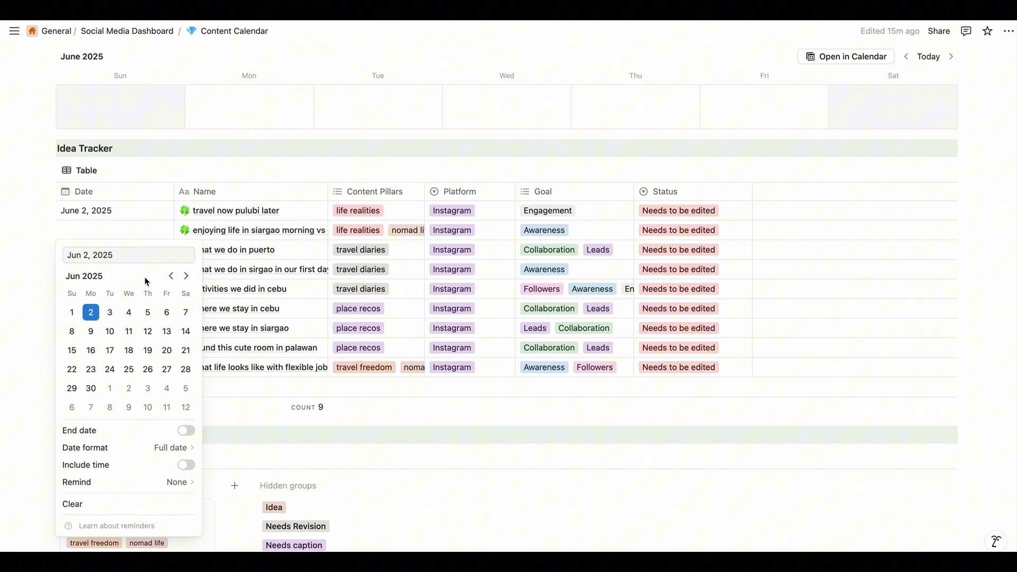
{"action": "scroll", "coordinate": [373, 328], "scroll_direction": "up", "scroll_amount": 10}
{"action": "scroll", "coordinate": [373, 328], "scroll_direction": "up", "scroll_amount": 3}
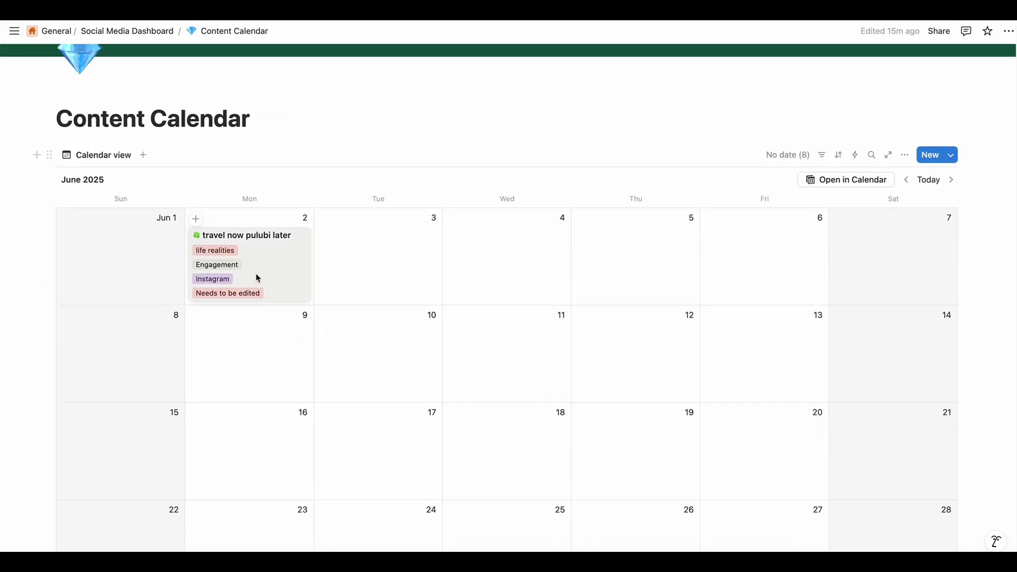
{"action": "scroll", "coordinate": [528, 388], "scroll_direction": "down", "scroll_amount": 5}
{"action": "scroll", "coordinate": [526, 389], "scroll_direction": "down", "scroll_amount": 5}
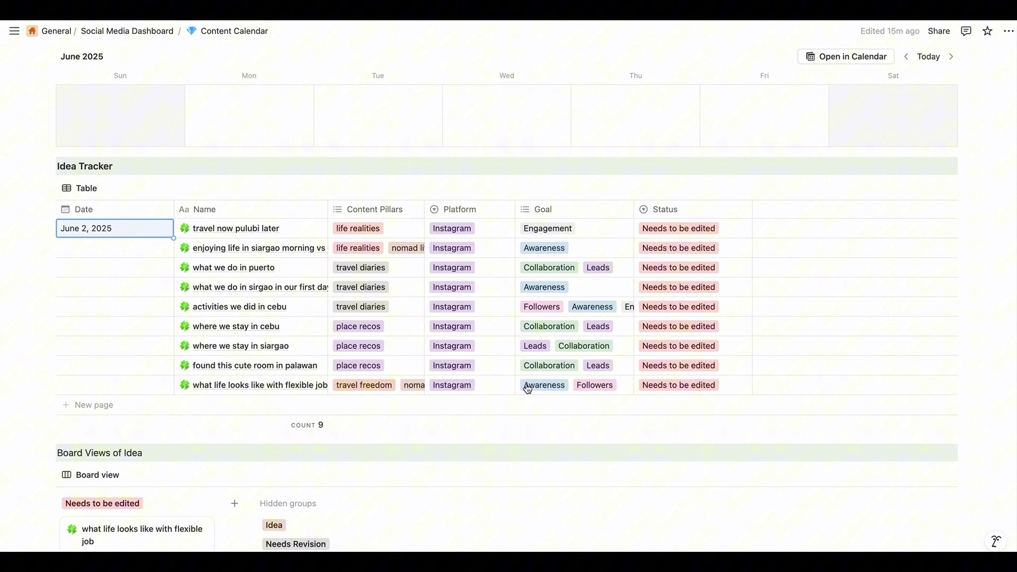
{"action": "scroll", "coordinate": [528, 388], "scroll_direction": "up", "scroll_amount": 10}
{"action": "scroll", "coordinate": [471, 400], "scroll_direction": "down", "scroll_amount": 1}
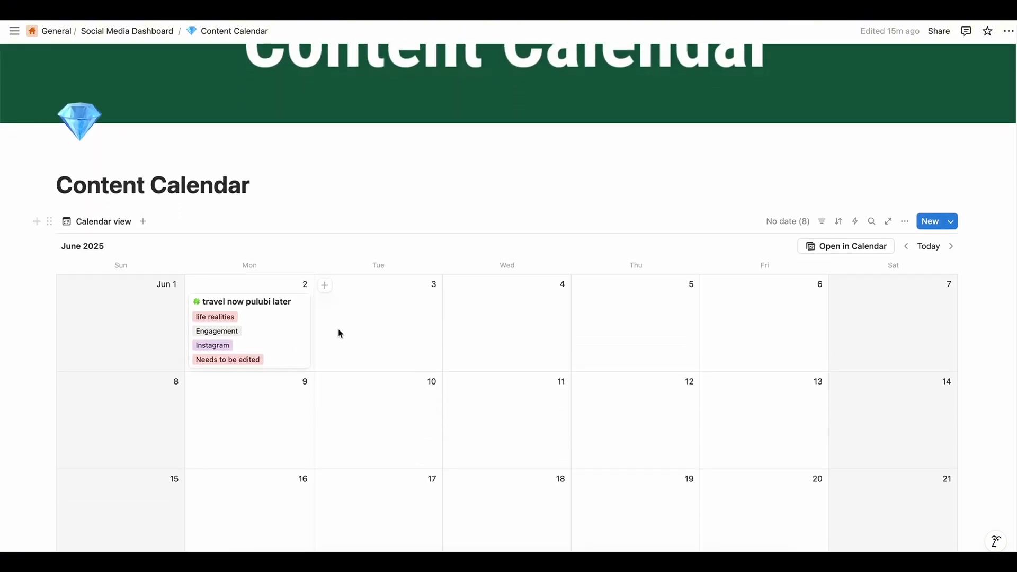
{"action": "scroll", "coordinate": [488, 345], "scroll_direction": "down", "scroll_amount": 3}
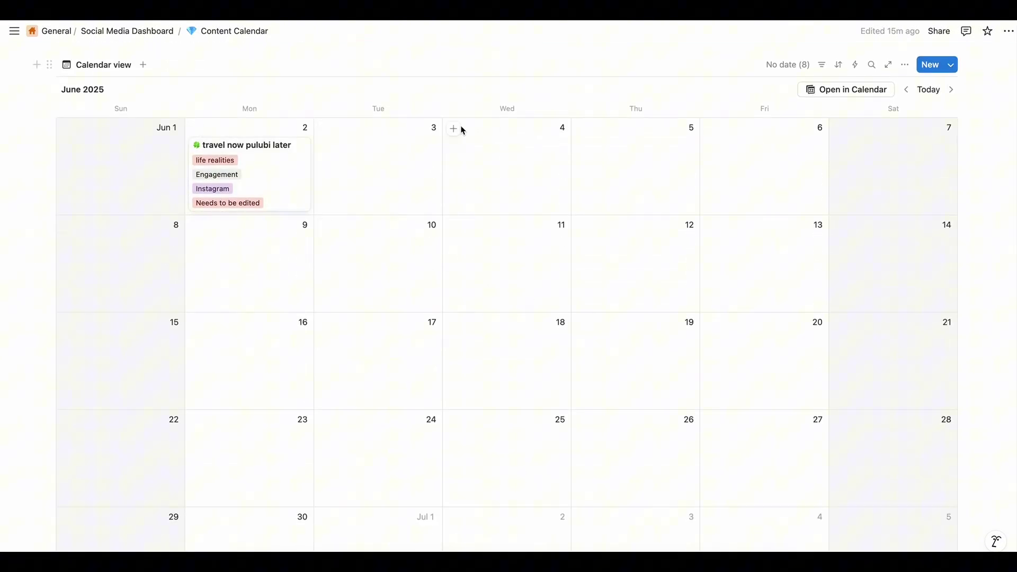
{"action": "scroll", "coordinate": [423, 379], "scroll_direction": "down", "scroll_amount": 5}
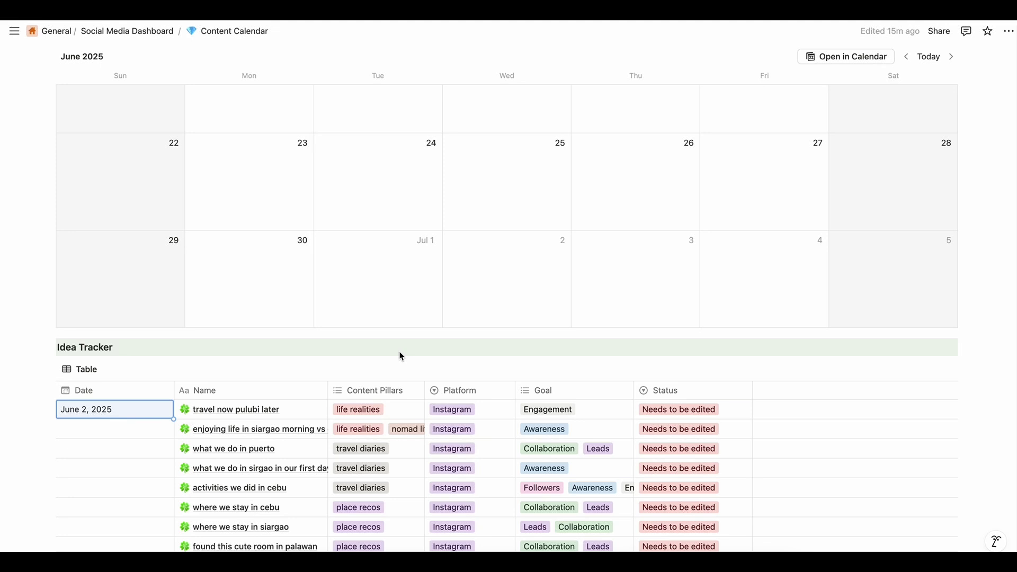
{"action": "scroll", "coordinate": [402, 357], "scroll_direction": "down", "scroll_amount": 3}
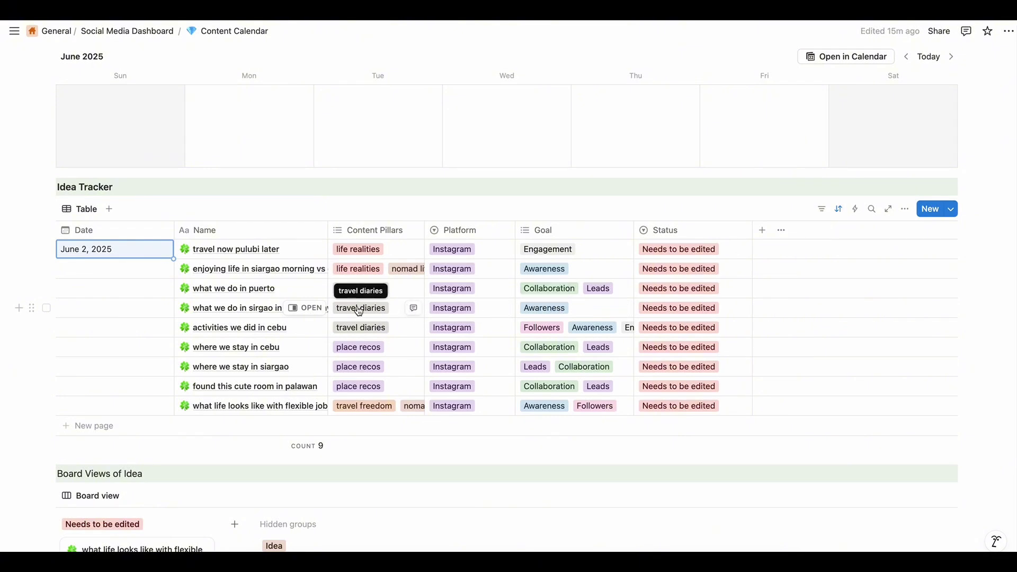
- Date the 'what we do in sirgao in our first day' post June 4, 2025
{"action": "left_click", "coordinate": [134, 311]}
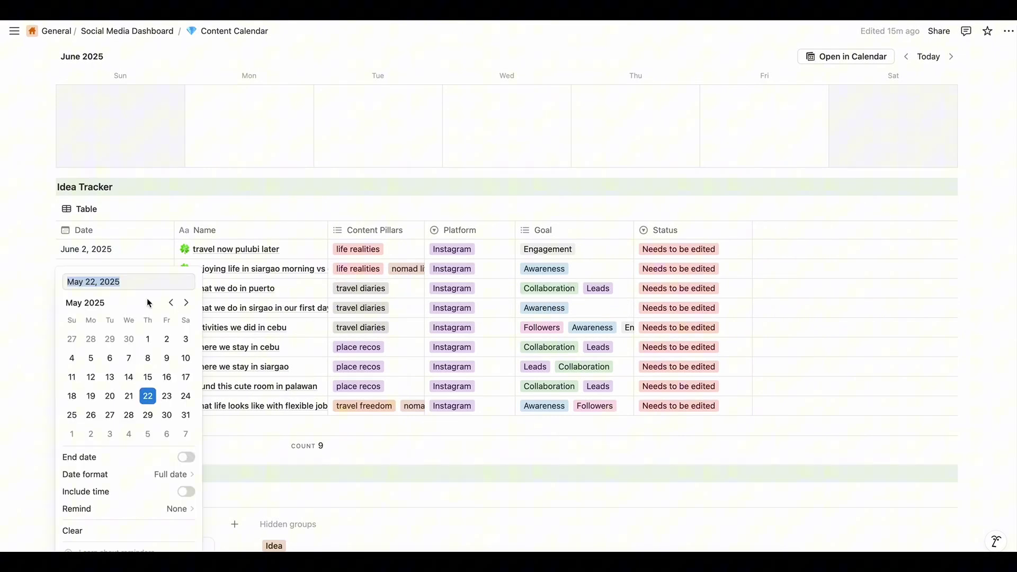
{"action": "left_click", "coordinate": [185, 304]}
{"action": "left_click", "coordinate": [129, 339]}
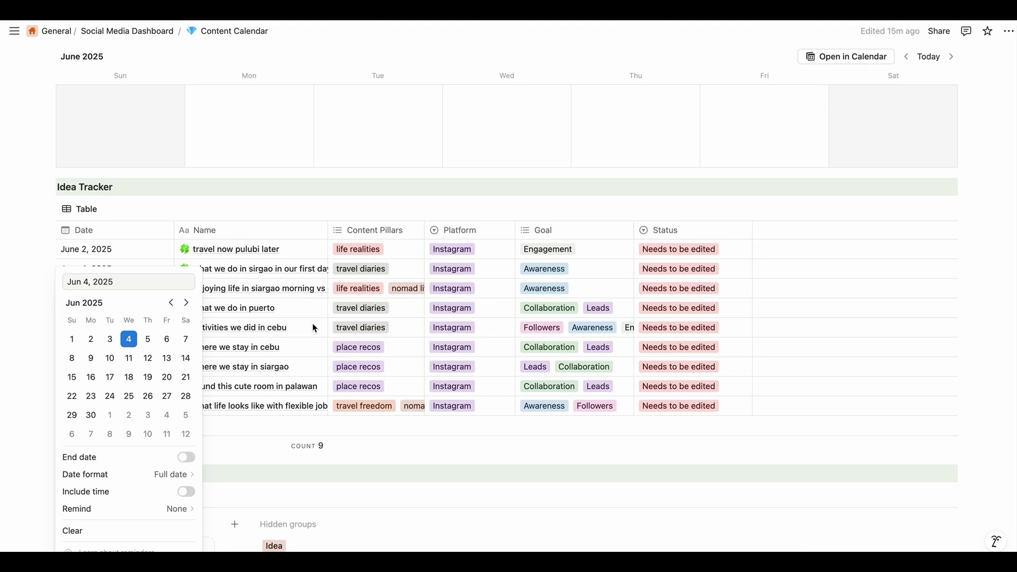
{"action": "left_click", "coordinate": [566, 188]}
{"action": "scroll", "coordinate": [512, 329], "scroll_direction": "up", "scroll_amount": 10}
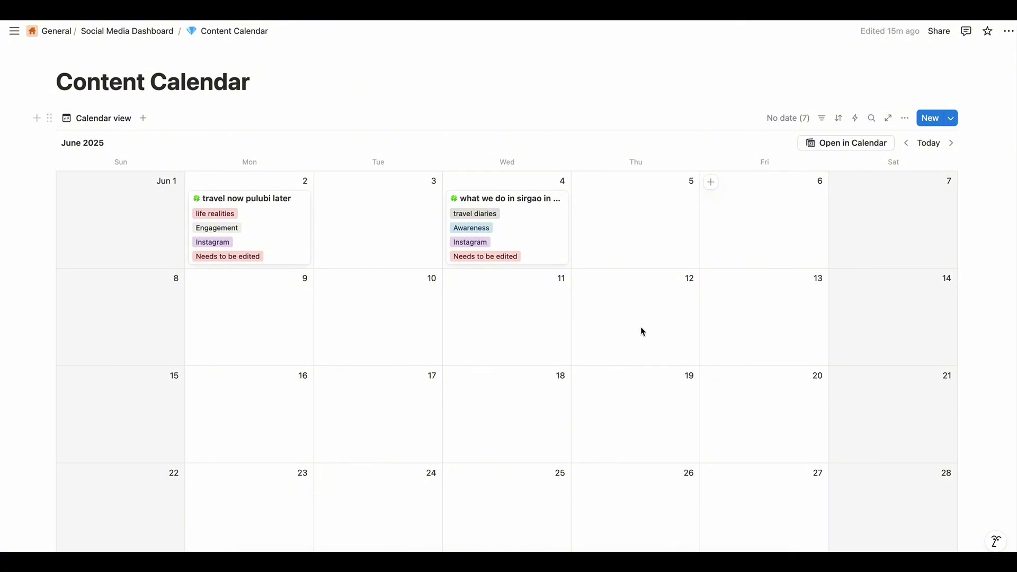
{"action": "scroll", "coordinate": [625, 345], "scroll_direction": "down", "scroll_amount": 2}
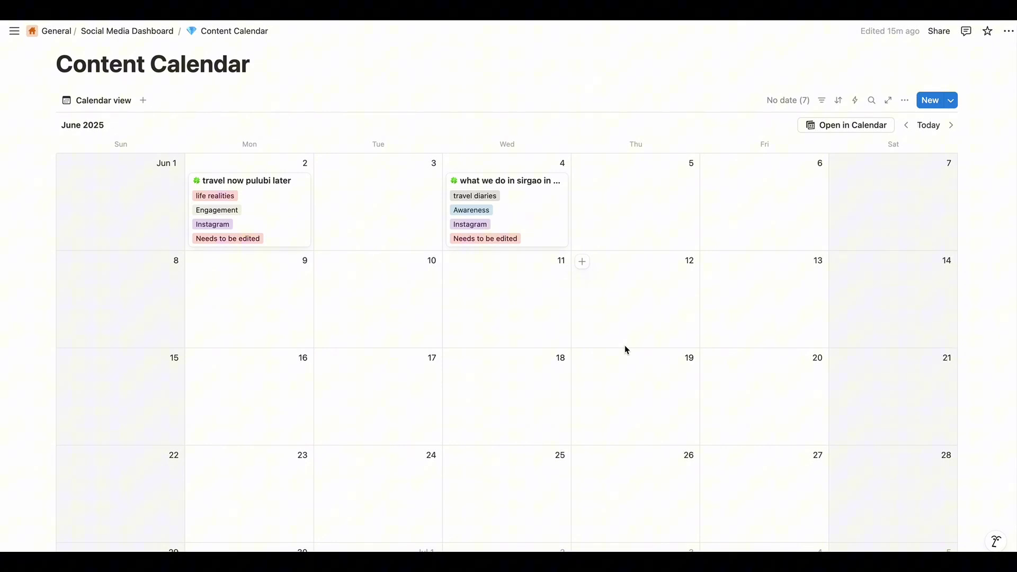
{"action": "scroll", "coordinate": [625, 345], "scroll_direction": "down", "scroll_amount": 1}
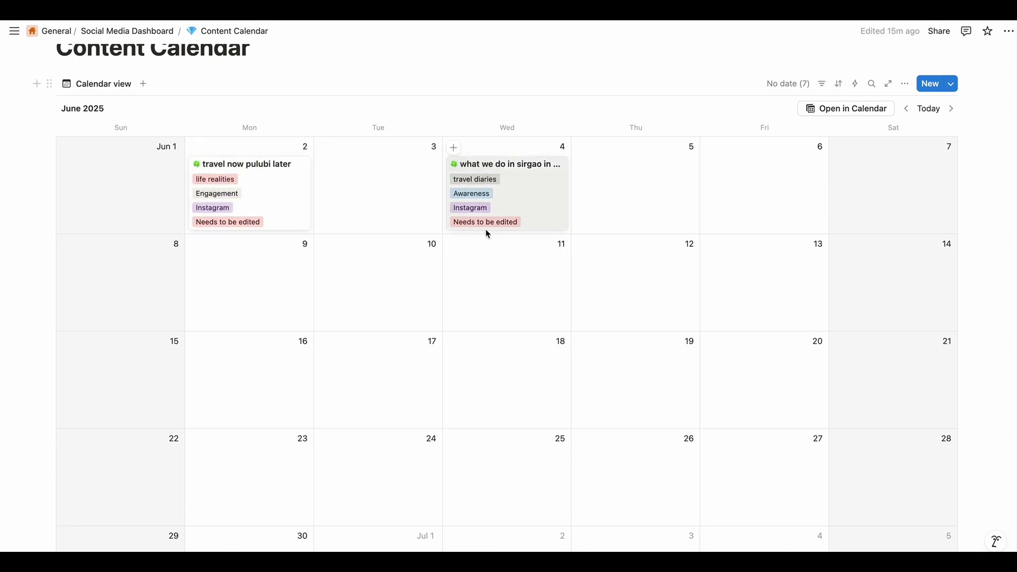
{"action": "scroll", "coordinate": [465, 454], "scroll_direction": "down", "scroll_amount": 8}
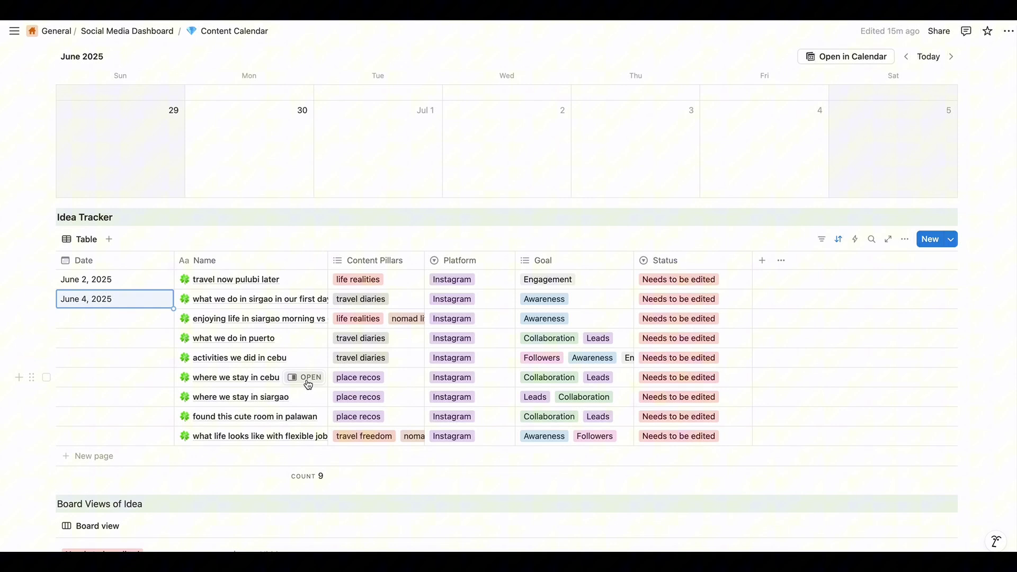
- Set the 'where we stay in cebu' post's date to June 6, 2025
{"action": "left_click", "coordinate": [127, 380]}
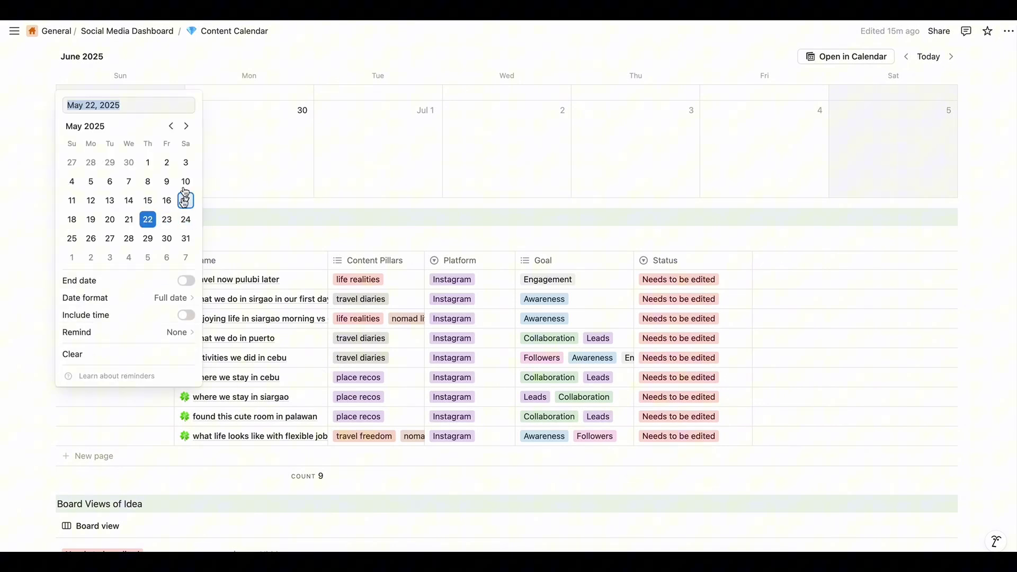
{"action": "left_click", "coordinate": [186, 126]}
{"action": "left_click", "coordinate": [166, 162]}
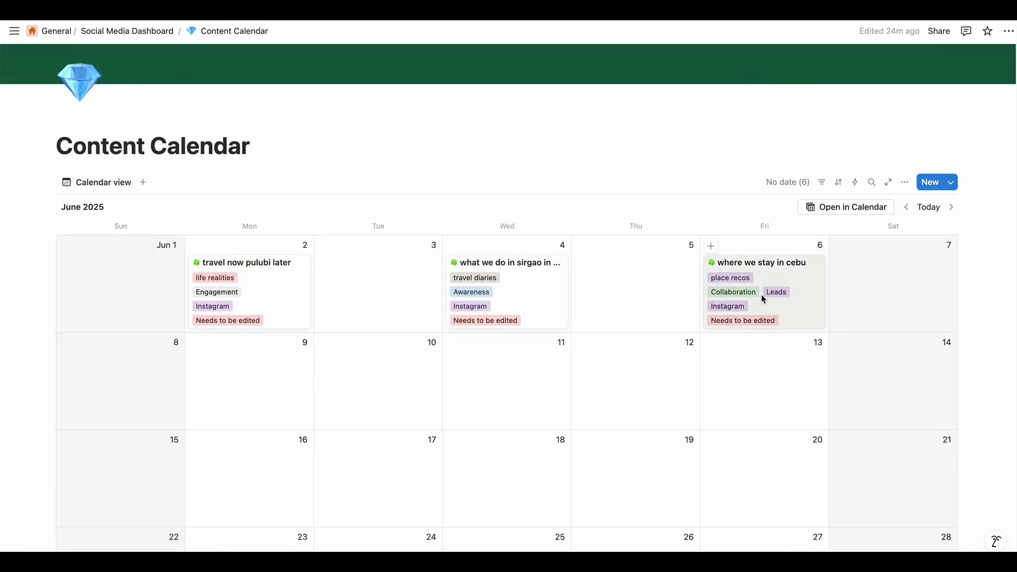
{"action": "scroll", "coordinate": [764, 299], "scroll_direction": "down", "scroll_amount": 1}
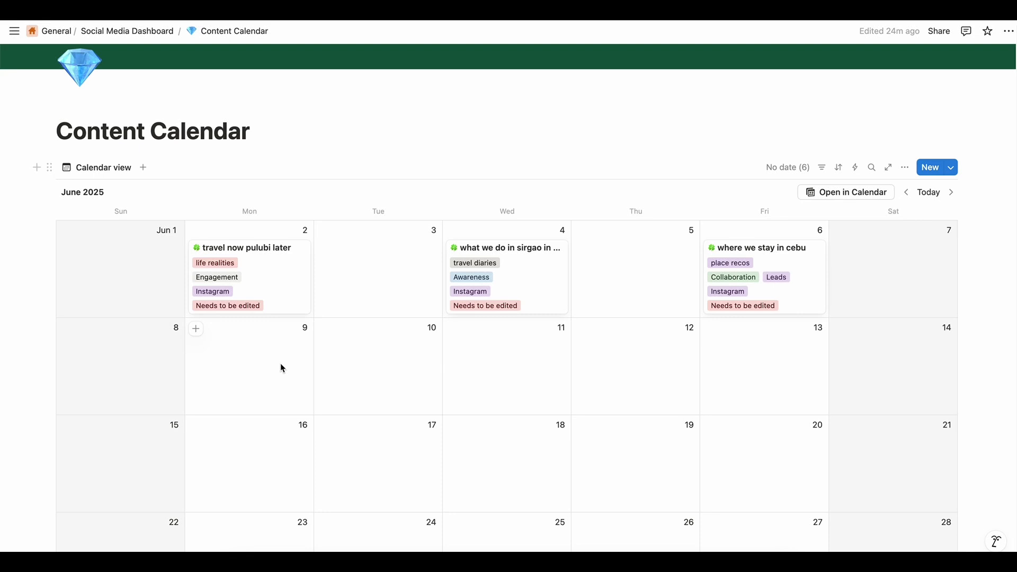
- Check the June 4 post's Content Pillars, leaving travel diaries unchanged
{"action": "left_click", "coordinate": [535, 272]}
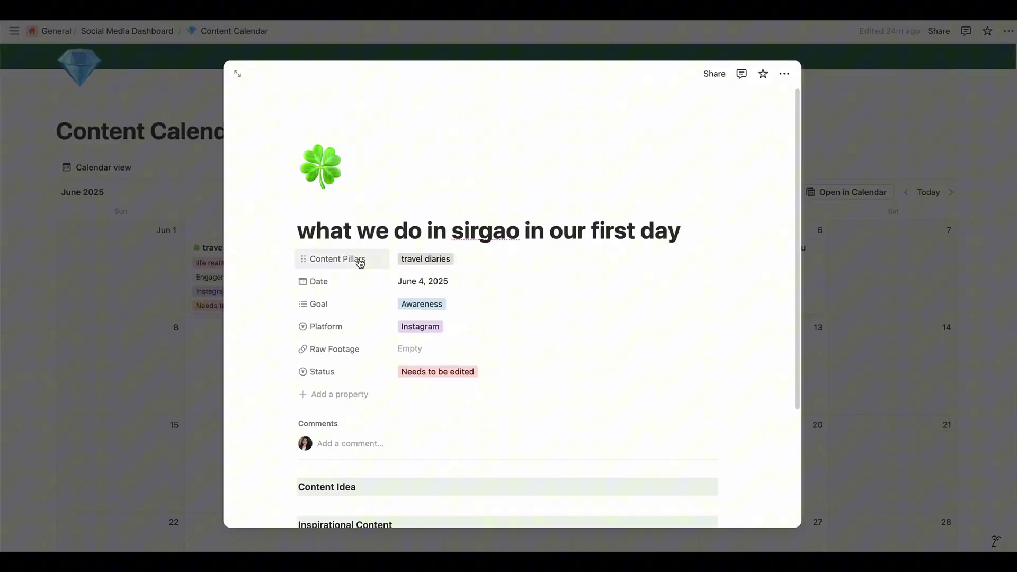
{"action": "left_click", "coordinate": [424, 259]}
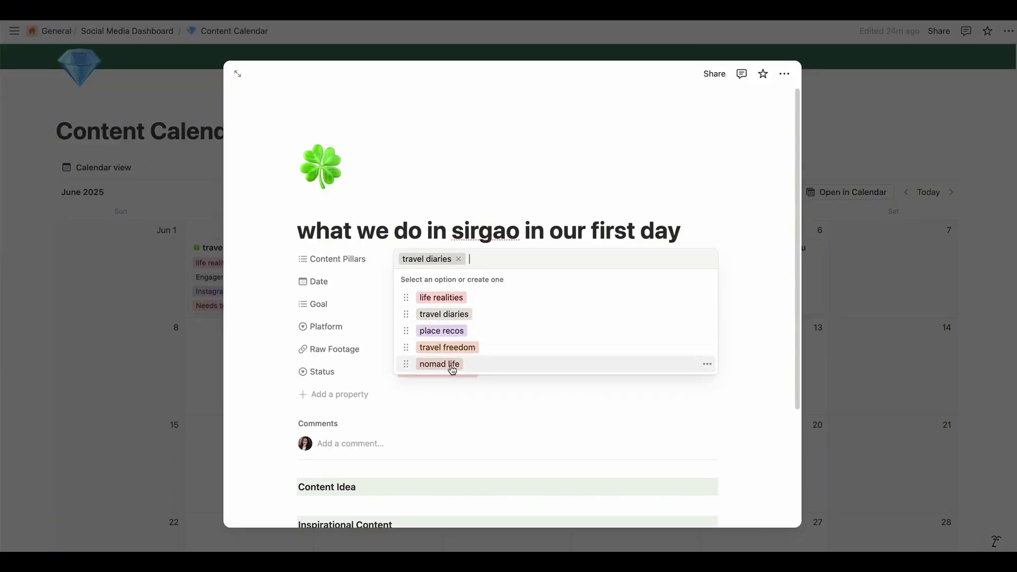
{"action": "left_click", "coordinate": [904, 307]}
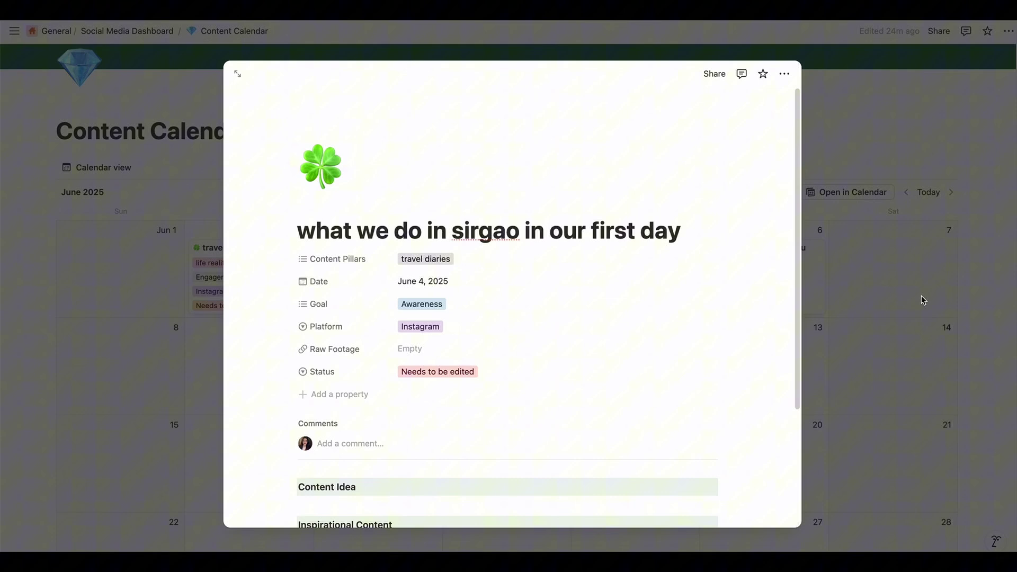
{"action": "left_click", "coordinate": [922, 297]}
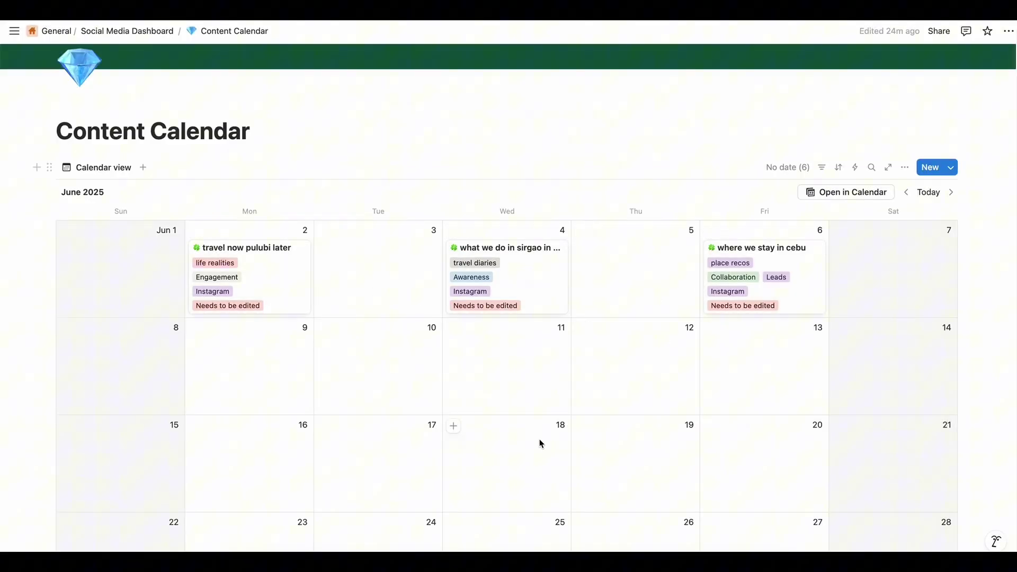
{"action": "scroll", "coordinate": [540, 443], "scroll_direction": "down", "scroll_amount": 6}
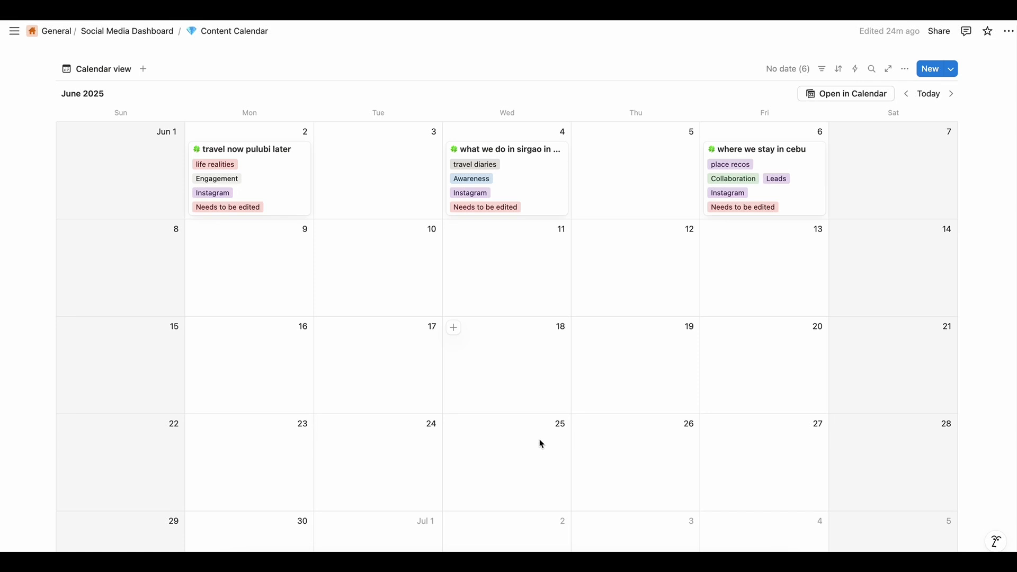
{"action": "scroll", "coordinate": [540, 443], "scroll_direction": "down", "scroll_amount": 4}
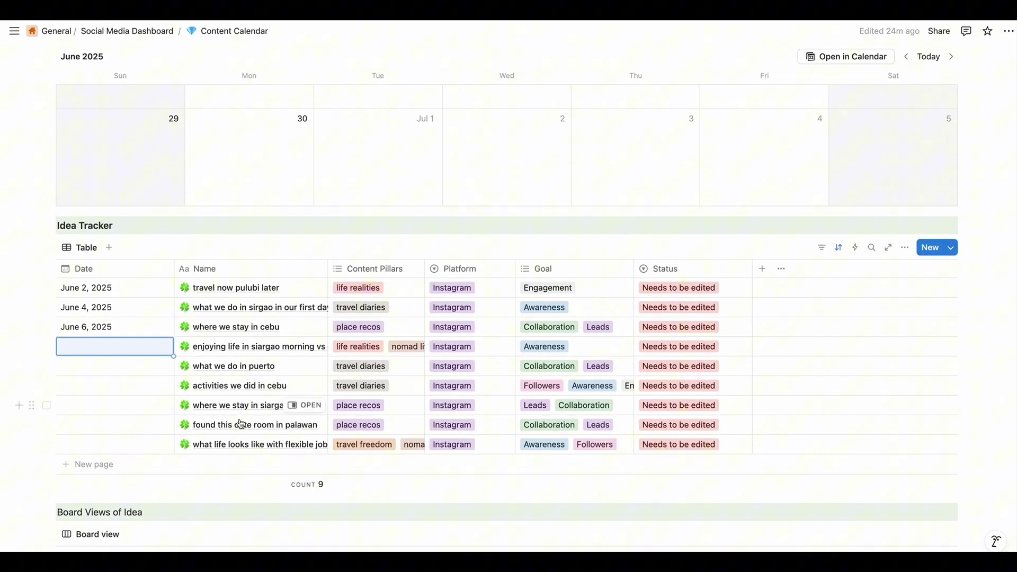
- Date the 'what life looks like with flexible job' idea June 9, 2025
{"action": "left_click", "coordinate": [110, 445]}
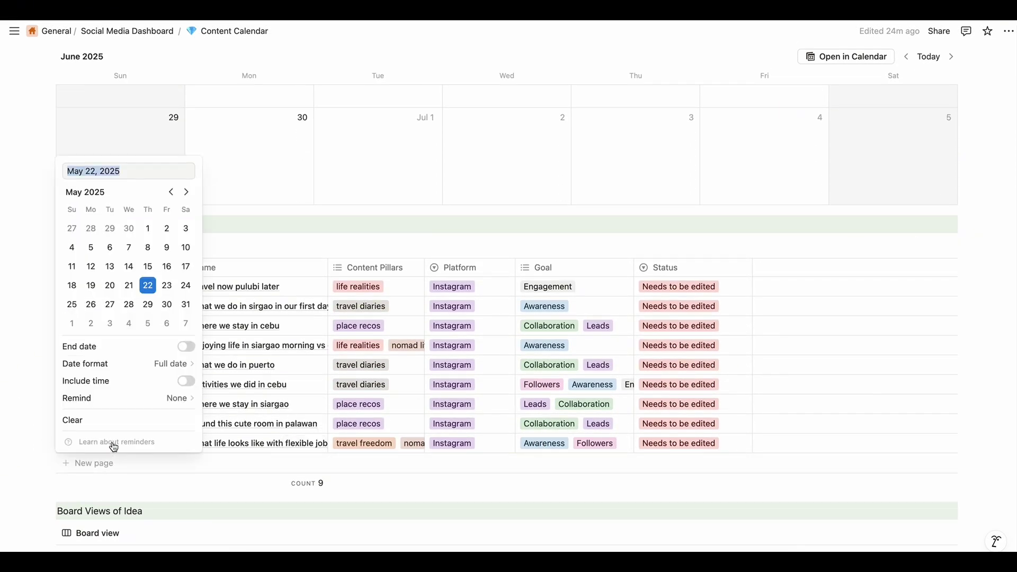
{"action": "left_click", "coordinate": [186, 192]}
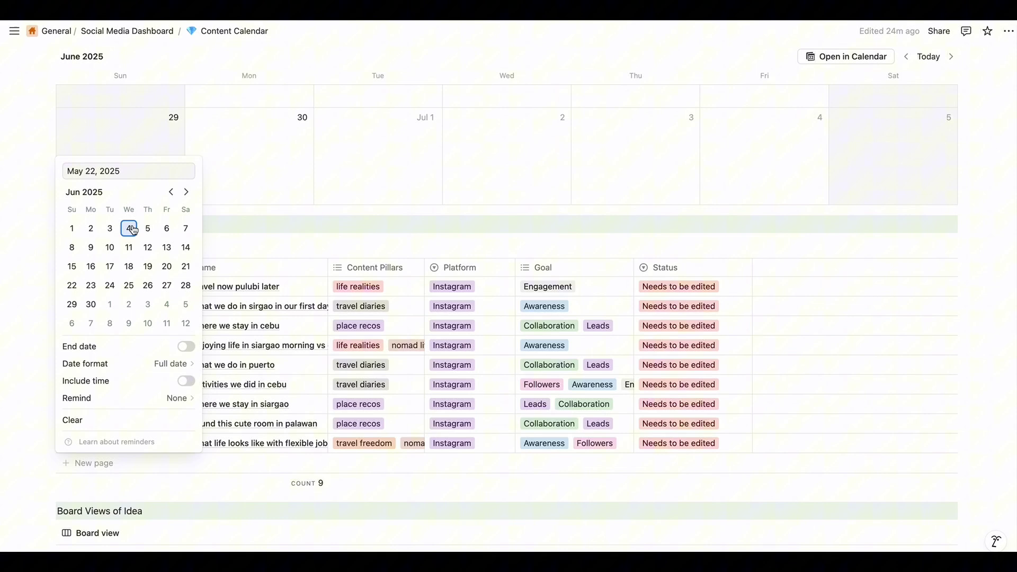
{"action": "left_click", "coordinate": [91, 247]}
{"action": "key", "text": "Escape"}
{"action": "scroll", "coordinate": [360, 311], "scroll_direction": "up", "scroll_amount": 9}
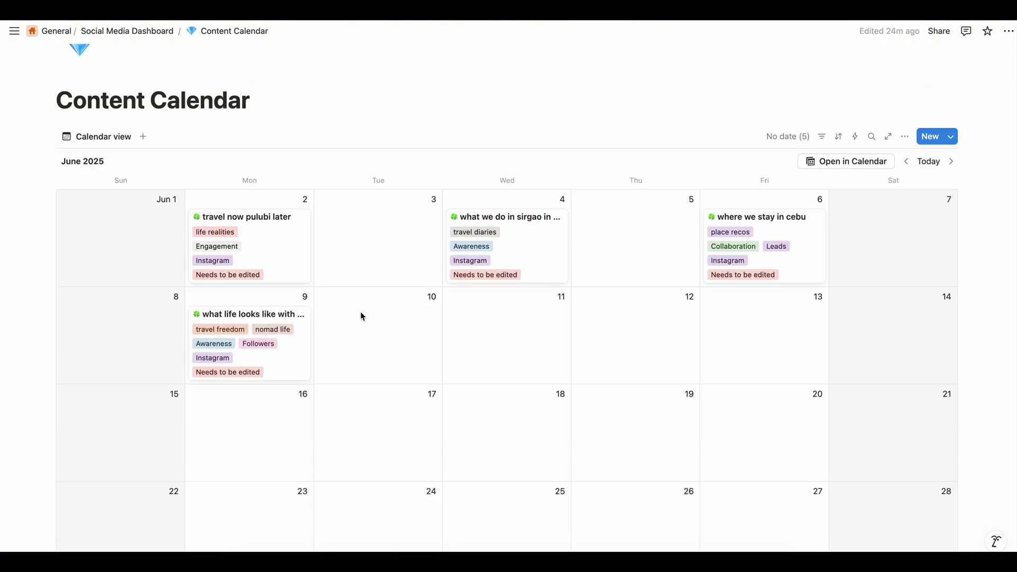
{"action": "scroll", "coordinate": [342, 377], "scroll_direction": "down", "scroll_amount": 1}
{"action": "scroll", "coordinate": [341, 376], "scroll_direction": "down", "scroll_amount": 1}
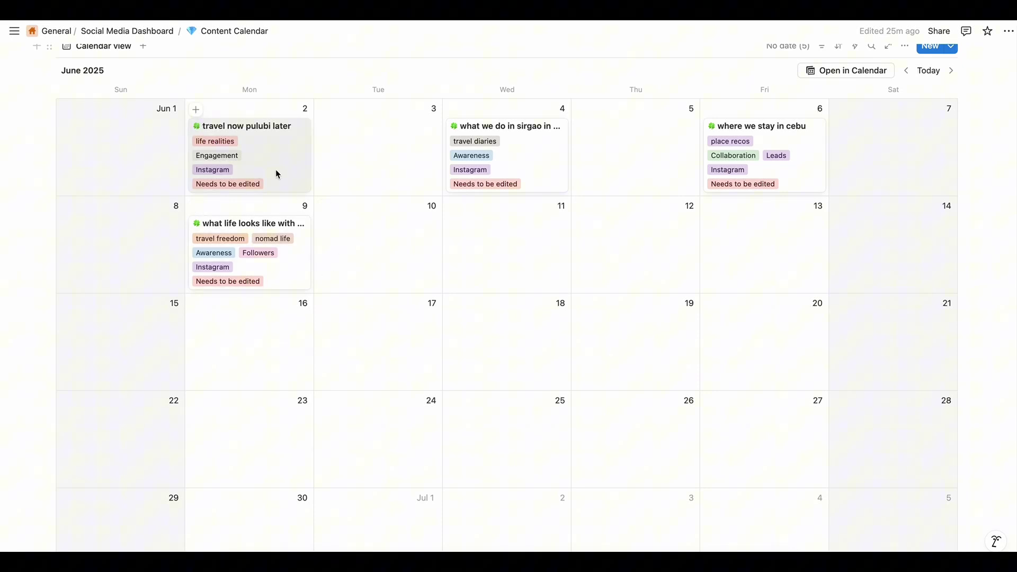
- Set the 'enjoying life in siargao' post's date to June 11, 2025
{"action": "scroll", "coordinate": [334, 275], "scroll_direction": "down", "scroll_amount": 6}
{"action": "scroll", "coordinate": [333, 272], "scroll_direction": "down", "scroll_amount": 1}
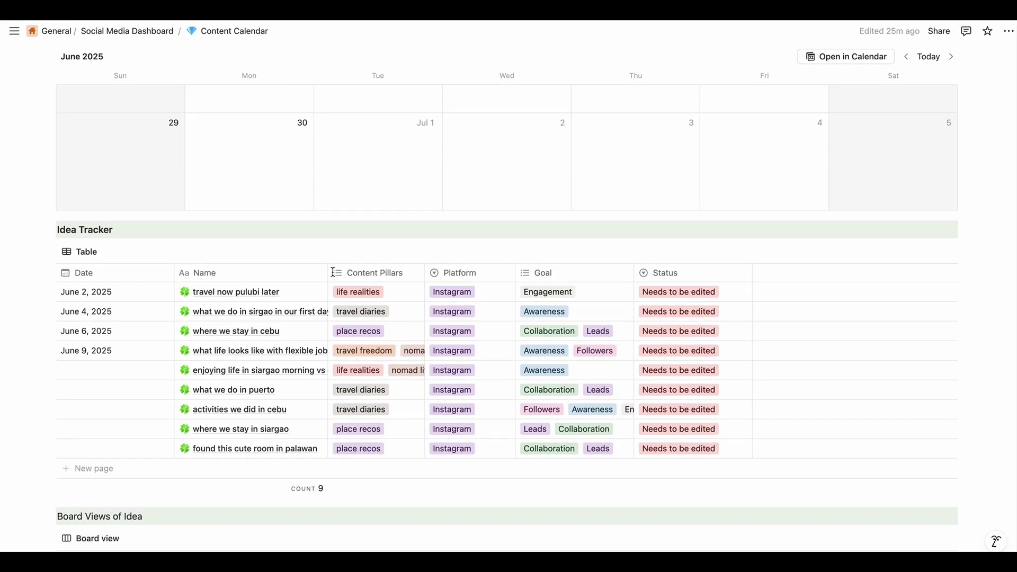
{"action": "left_click", "coordinate": [151, 374]}
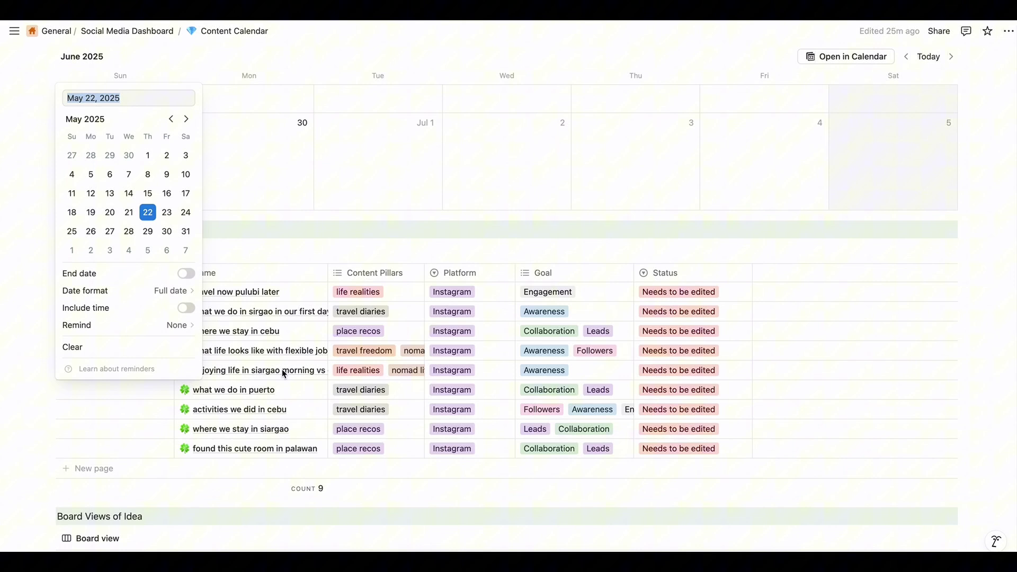
{"action": "left_click", "coordinate": [344, 377]}
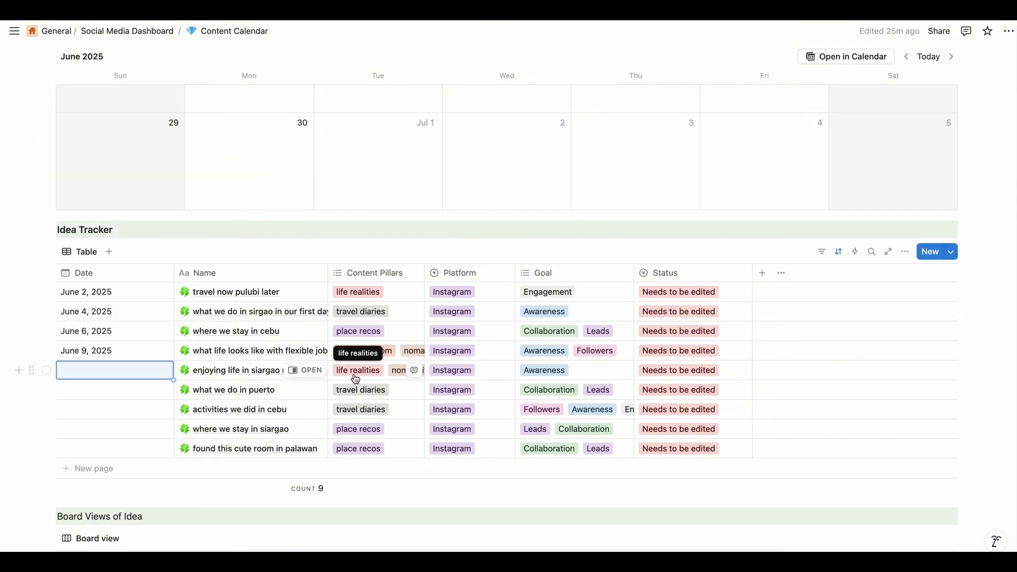
{"action": "left_click", "coordinate": [127, 375]}
{"action": "left_click", "coordinate": [186, 119]}
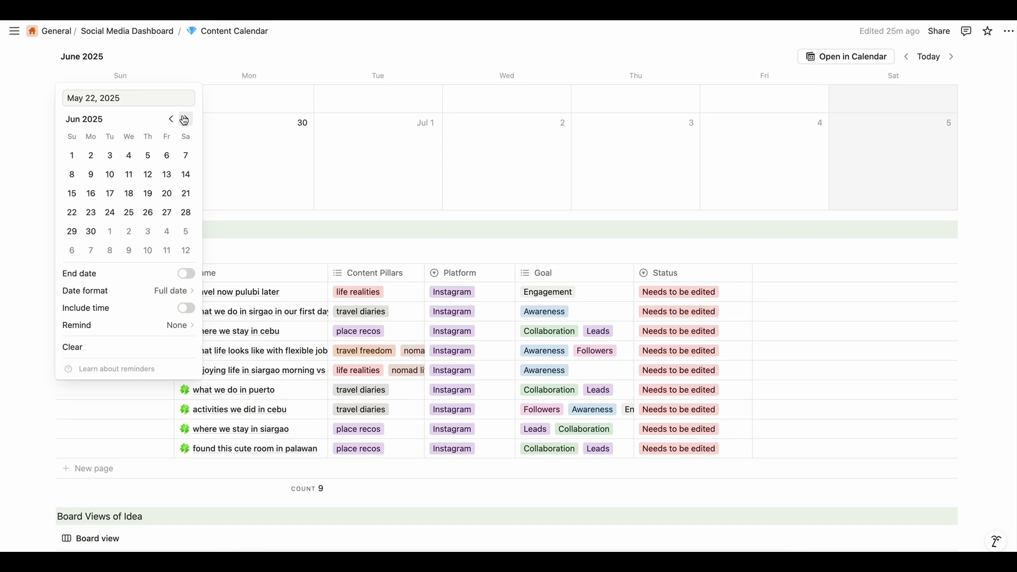
{"action": "left_click", "coordinate": [128, 174]}
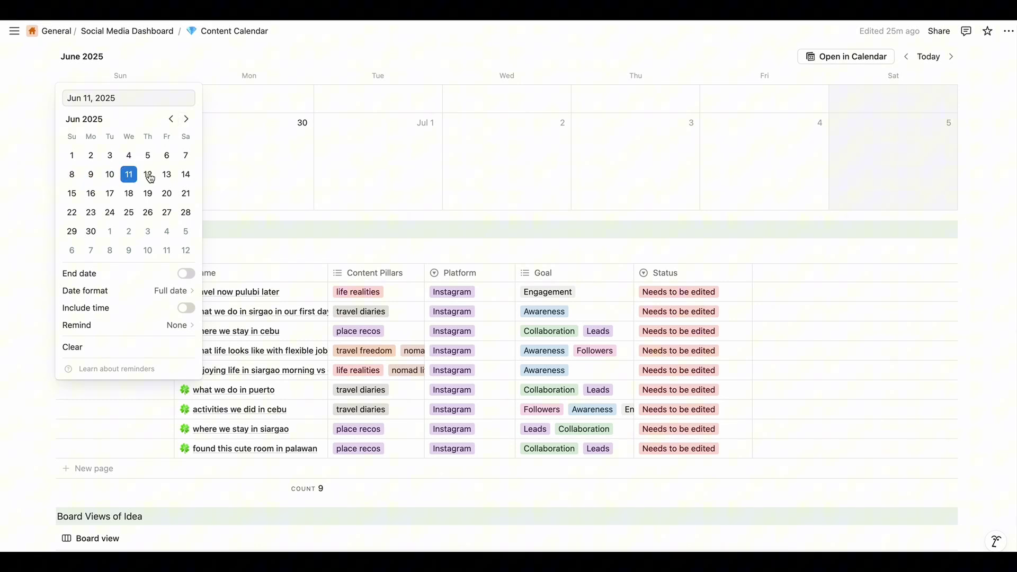
{"action": "left_click", "coordinate": [650, 236]}
{"action": "scroll", "coordinate": [650, 236], "scroll_direction": "up", "scroll_amount": 10}
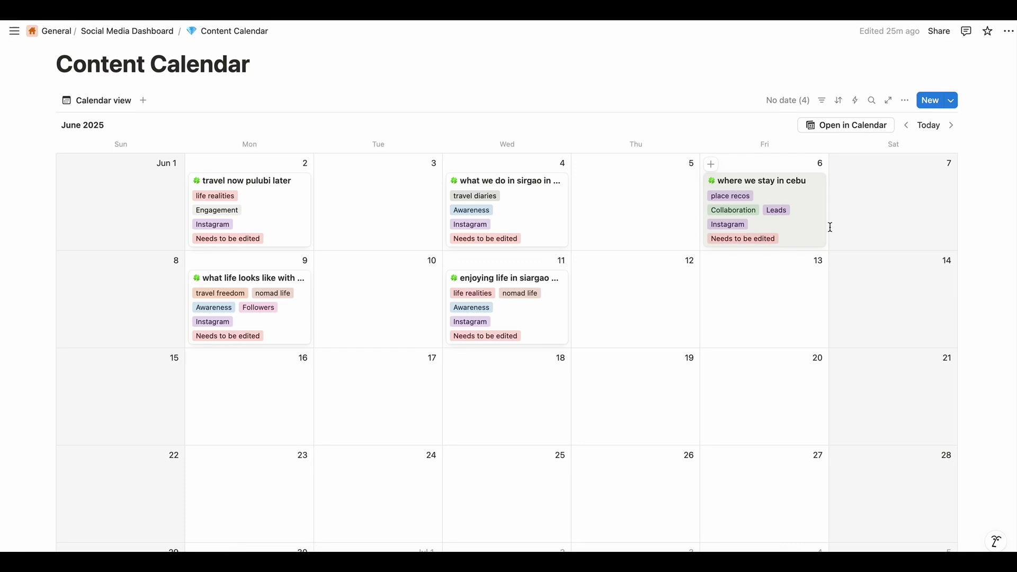
- Drag calendar cards so the flexible job post sits on June 8 and Siargao life on June 10
{"action": "left_click_drag", "start_coordinate": [288, 312], "coordinate": [395, 299]}
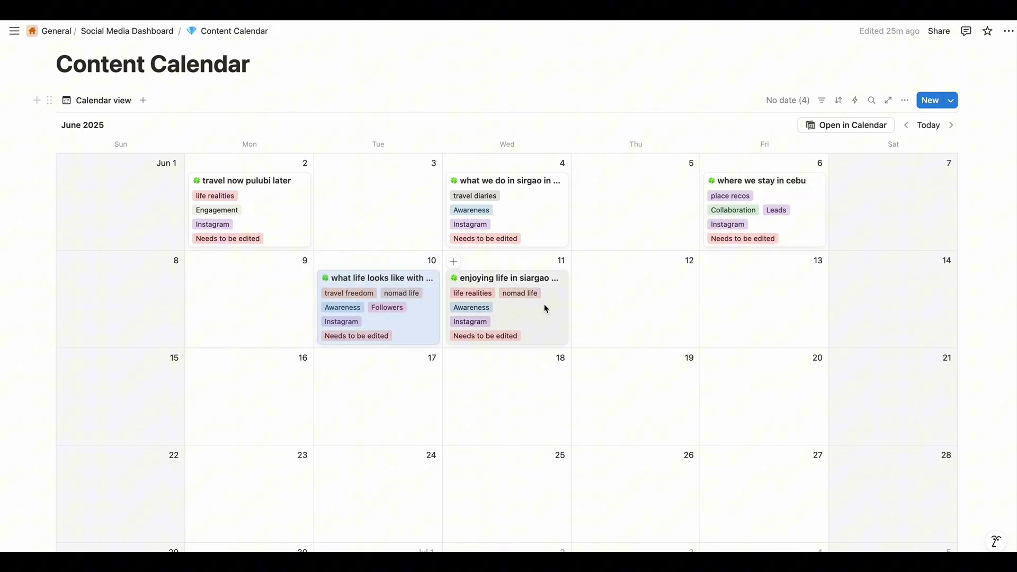
{"action": "left_click_drag", "start_coordinate": [545, 308], "coordinate": [673, 289]}
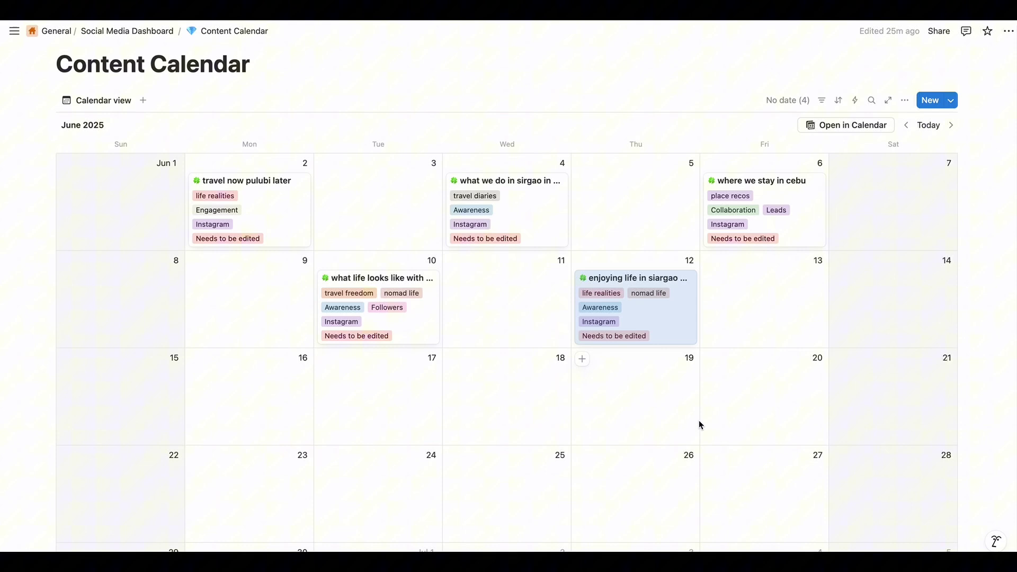
{"action": "scroll", "coordinate": [700, 423], "scroll_direction": "down", "scroll_amount": 2}
{"action": "scroll", "coordinate": [290, 300], "scroll_direction": "up", "scroll_amount": 3}
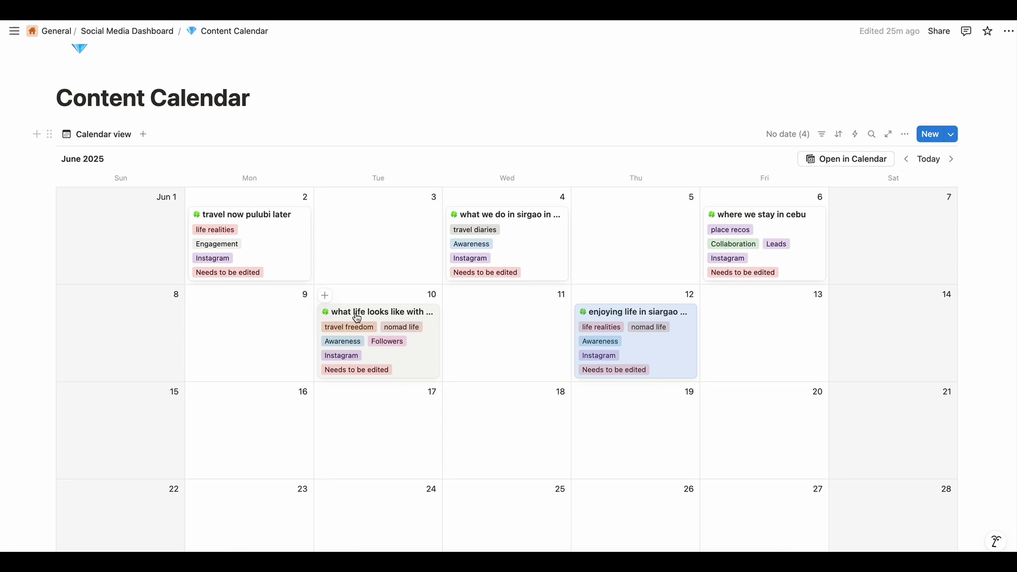
{"action": "left_click_drag", "start_coordinate": [412, 366], "coordinate": [152, 374]}
{"action": "left_click_drag", "start_coordinate": [634, 344], "coordinate": [421, 345]}
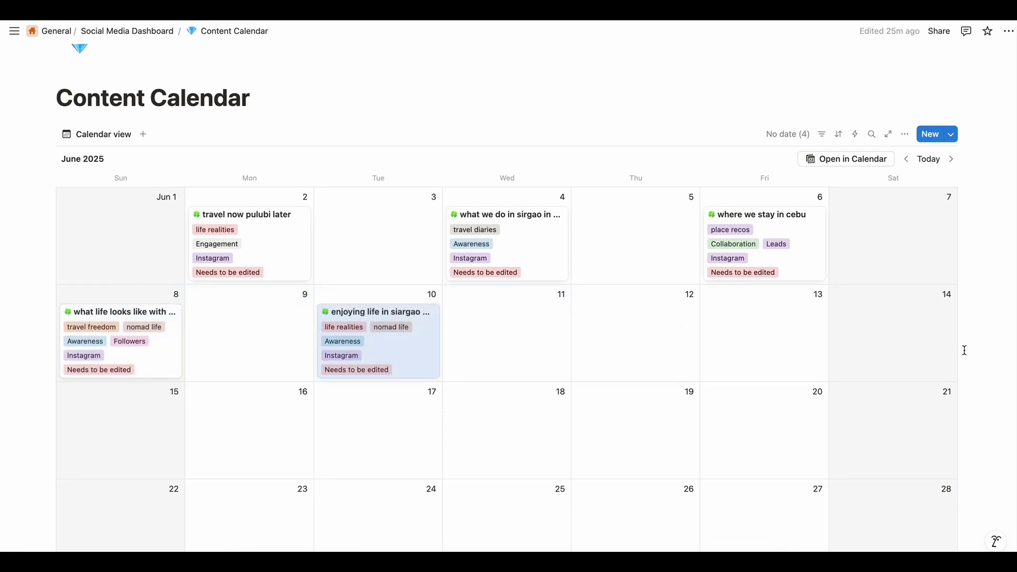
- Scroll down past the June calendar to the Idea Tracker table
{"action": "scroll", "coordinate": [984, 332], "scroll_direction": "down", "scroll_amount": 1}
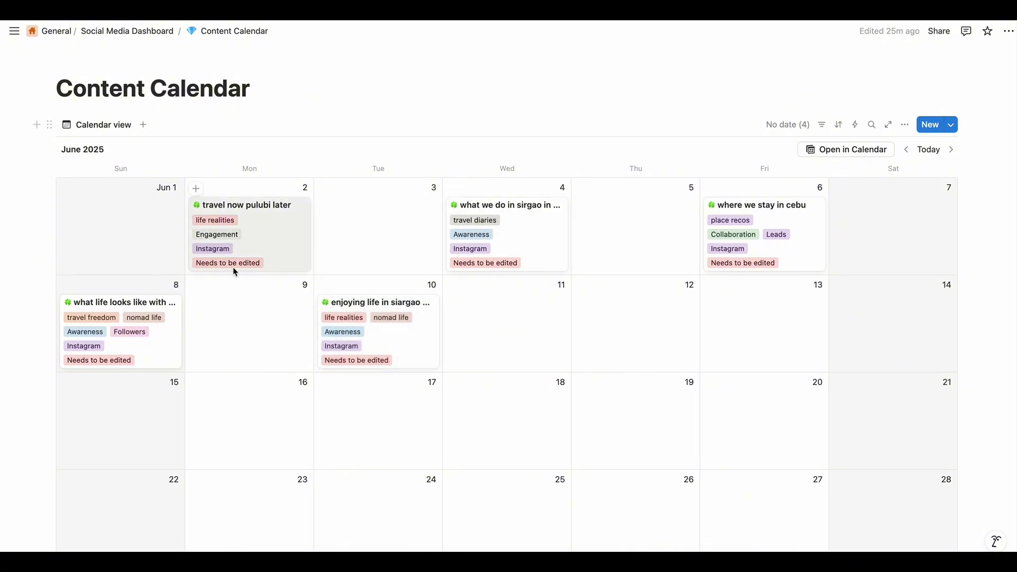
{"action": "scroll", "coordinate": [340, 345], "scroll_direction": "down", "scroll_amount": 3}
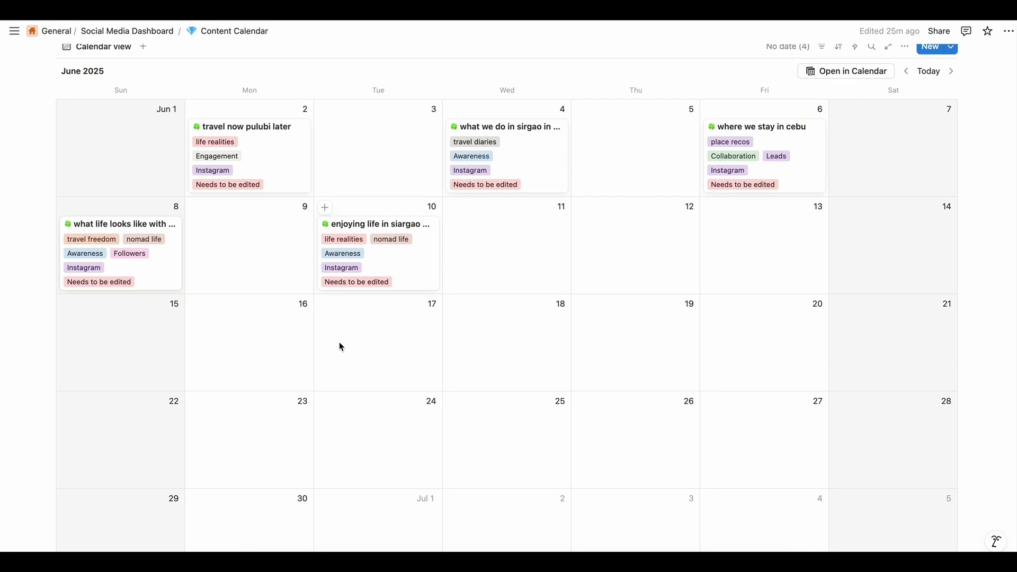
{"action": "scroll", "coordinate": [365, 360], "scroll_direction": "down", "scroll_amount": 1}
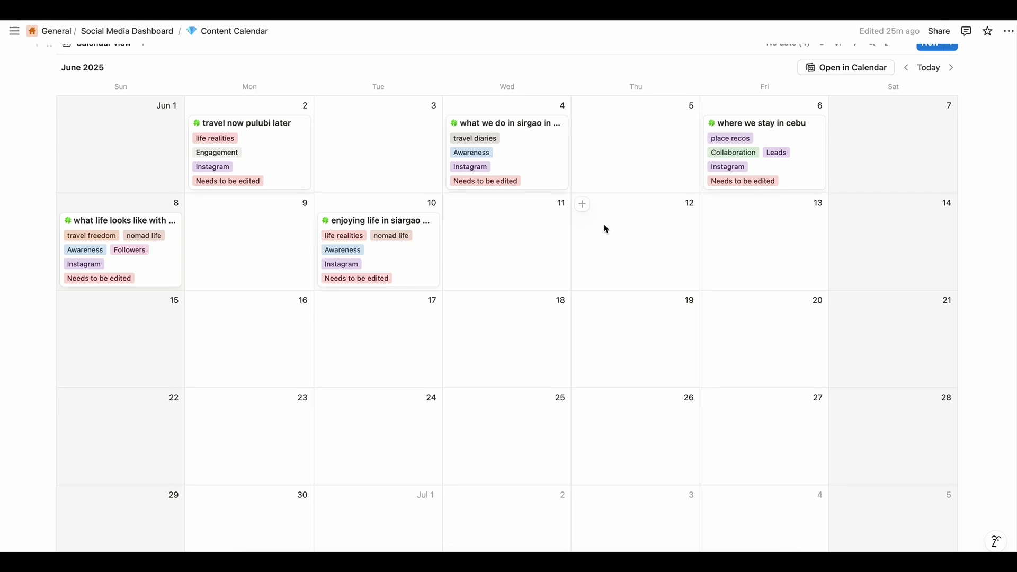
{"action": "scroll", "coordinate": [487, 353], "scroll_direction": "down", "scroll_amount": 10}
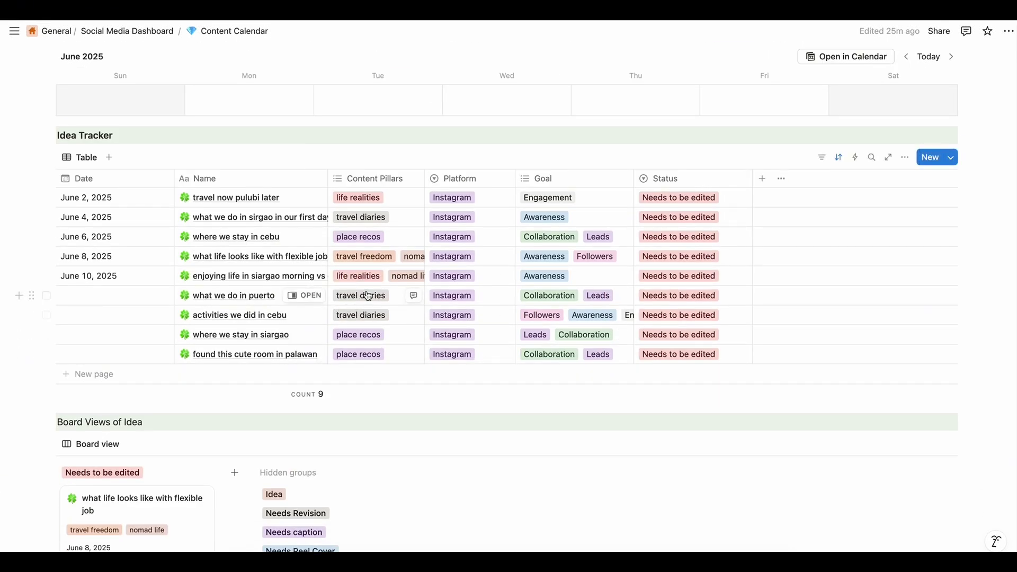
- Date the 'activities we did in cebu' post June 12, 2025
{"action": "left_click", "coordinate": [141, 318]}
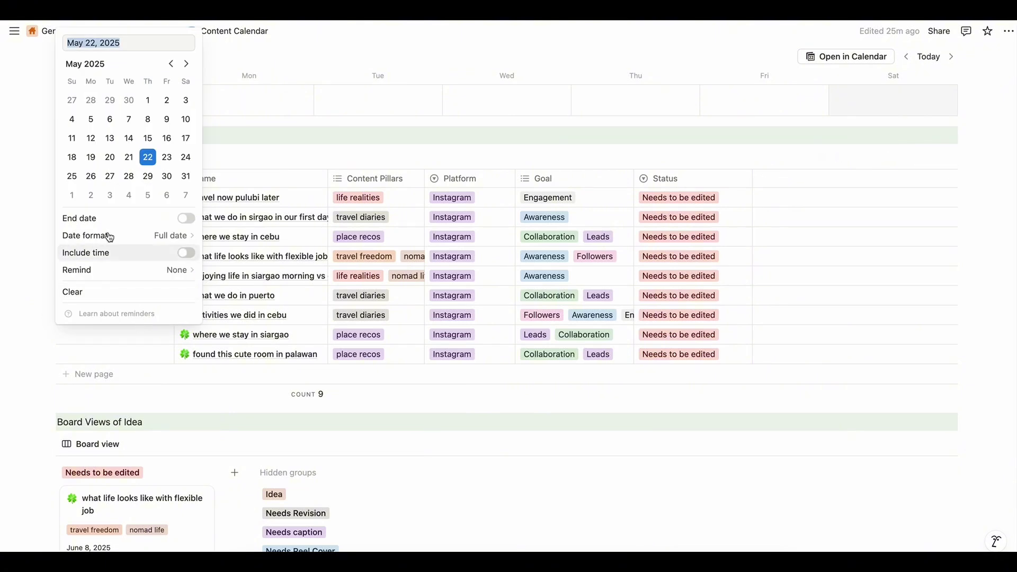
{"action": "left_click", "coordinate": [186, 63]}
{"action": "left_click", "coordinate": [147, 119]}
{"action": "left_click", "coordinate": [491, 351]}
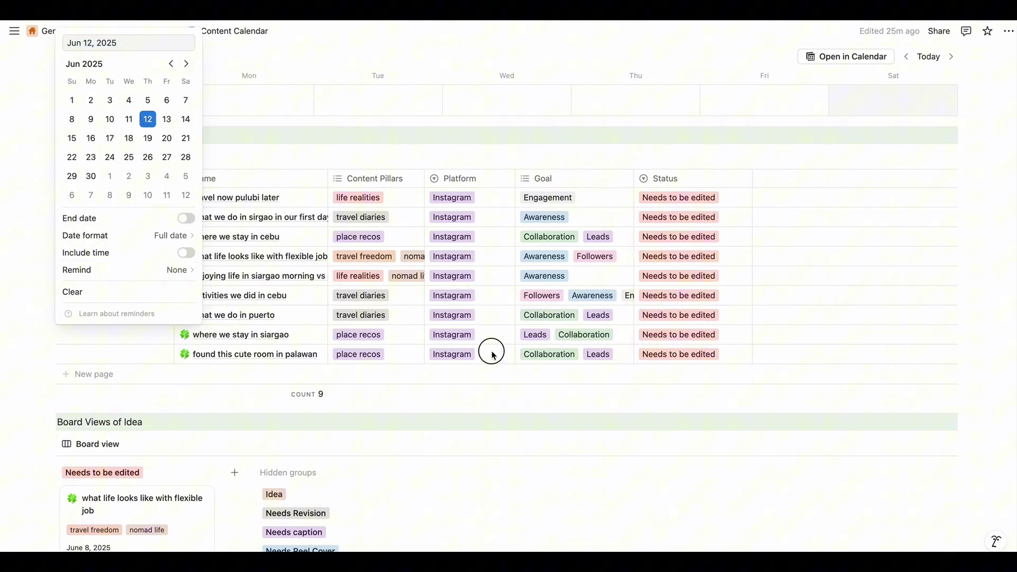
{"action": "scroll", "coordinate": [640, 286], "scroll_direction": "up", "scroll_amount": 5}
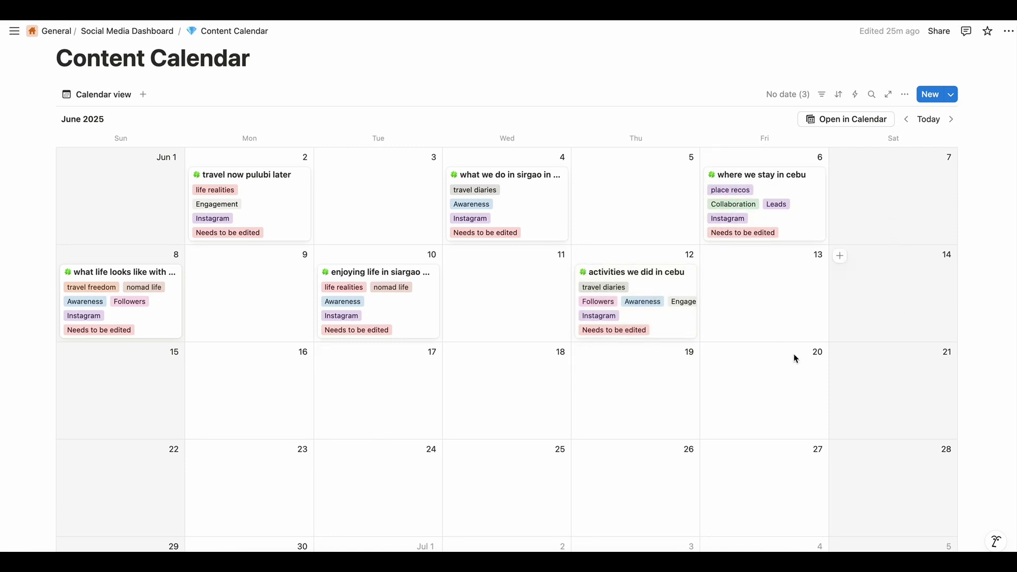
{"action": "scroll", "coordinate": [371, 450], "scroll_direction": "down", "scroll_amount": 8}
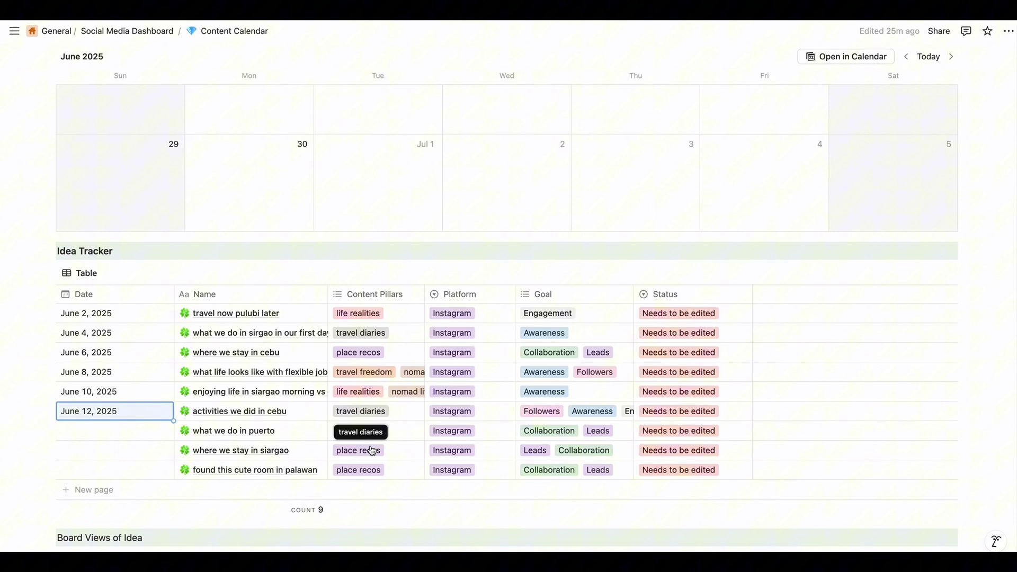
- Date the palawan room post June 14, 2025
{"action": "left_click", "coordinate": [106, 470]}
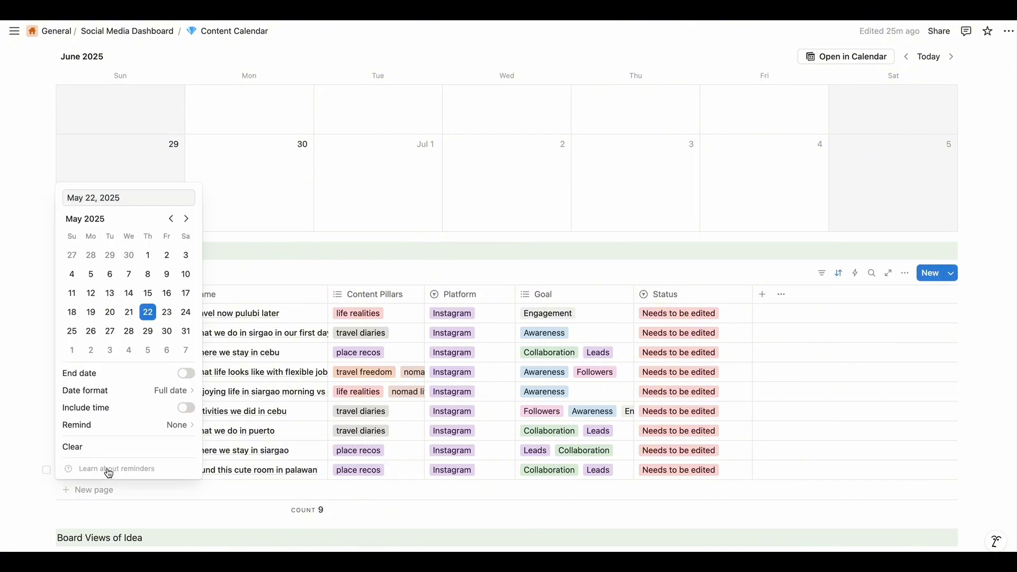
{"action": "left_click", "coordinate": [186, 218]}
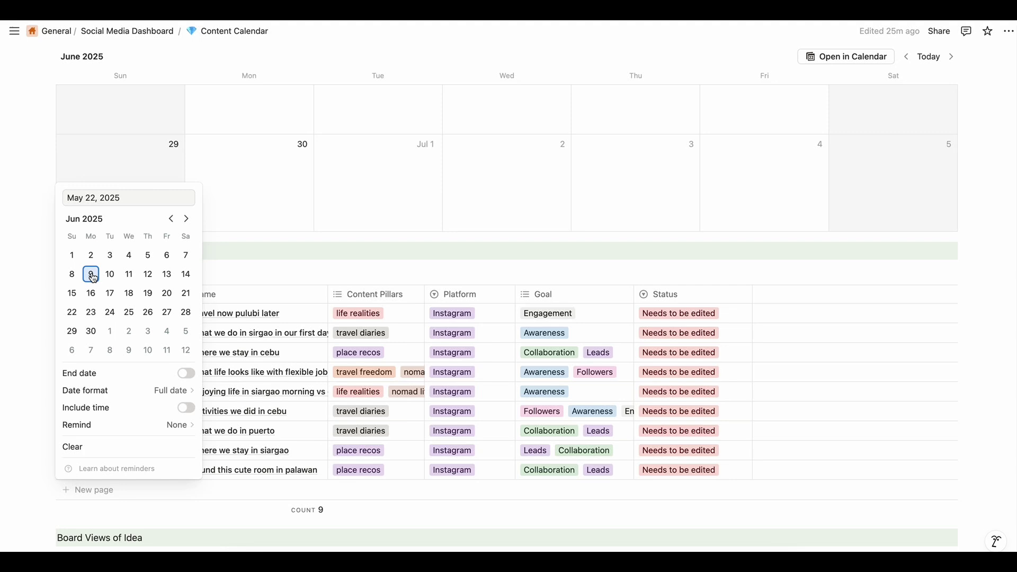
{"action": "left_click", "coordinate": [186, 274]}
{"action": "left_click", "coordinate": [734, 274]}
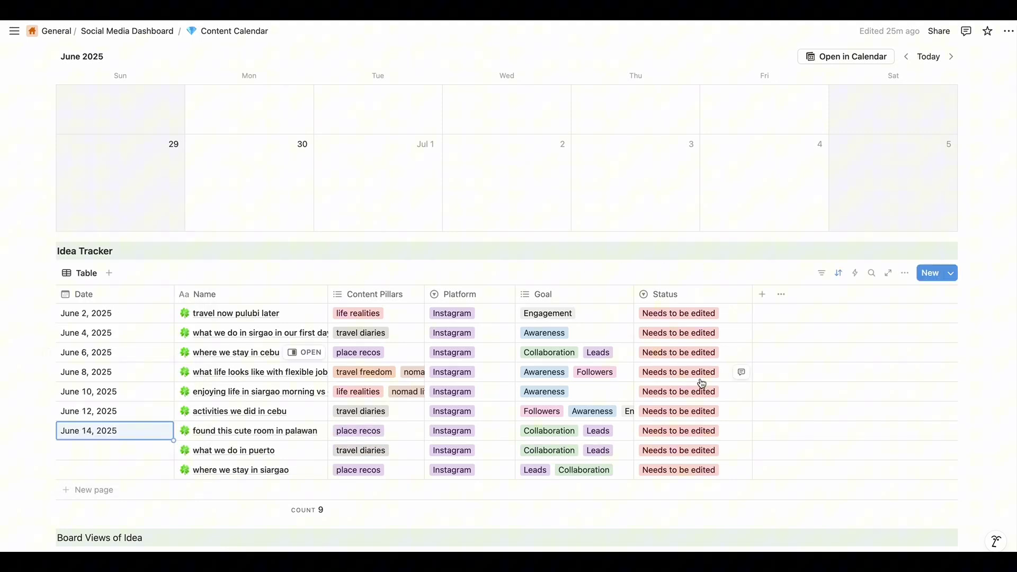
{"action": "scroll", "coordinate": [702, 385], "scroll_direction": "up", "scroll_amount": 8}
{"action": "scroll", "coordinate": [702, 382], "scroll_direction": "down", "scroll_amount": 4}
{"action": "scroll", "coordinate": [703, 383], "scroll_direction": "down", "scroll_amount": 4}
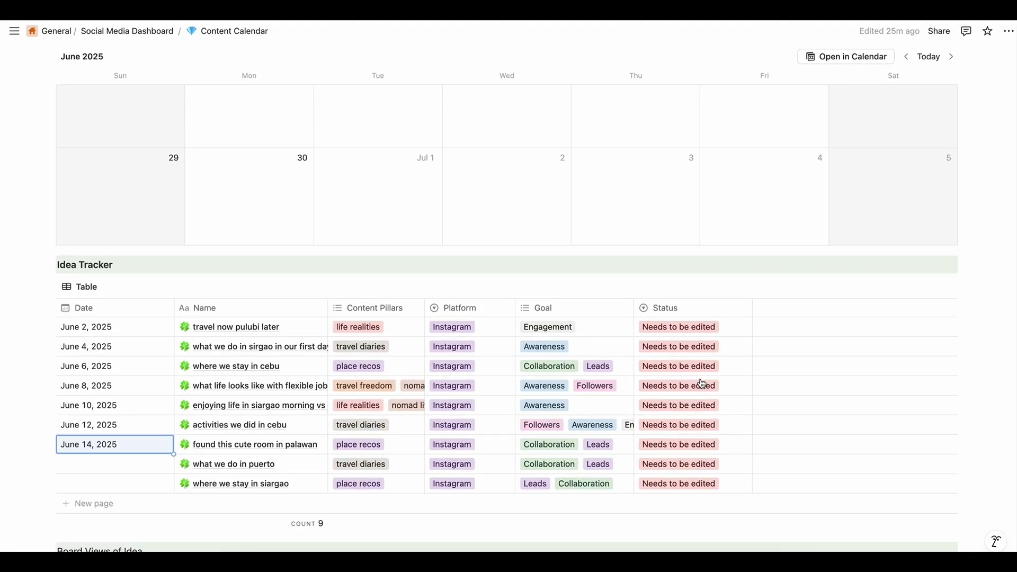
{"action": "scroll", "coordinate": [653, 411], "scroll_direction": "up", "scroll_amount": 8}
{"action": "scroll", "coordinate": [653, 412], "scroll_direction": "down", "scroll_amount": 8}
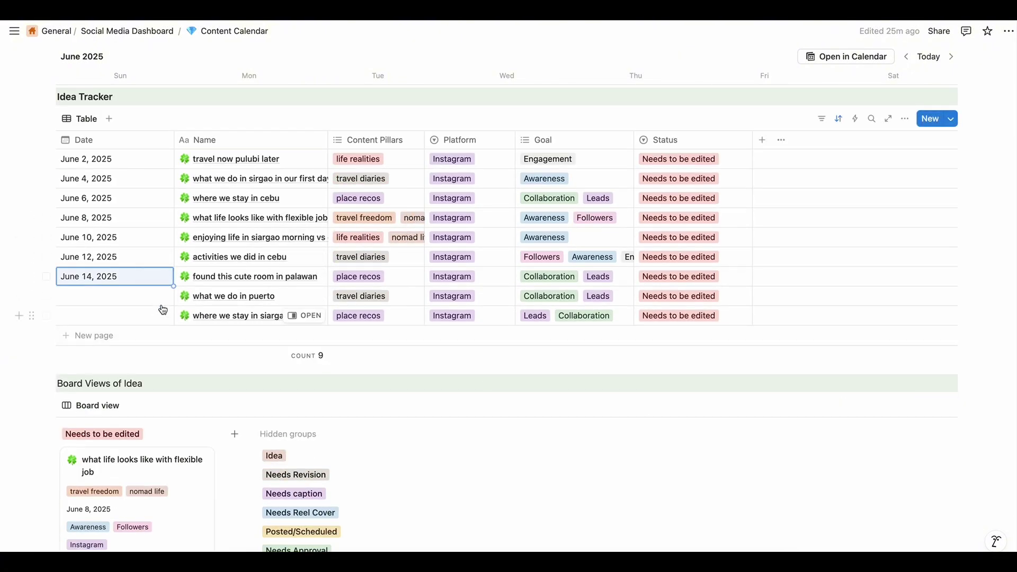
{"action": "scroll", "coordinate": [424, 383], "scroll_direction": "up", "scroll_amount": 2}
{"action": "scroll", "coordinate": [427, 385], "scroll_direction": "up", "scroll_amount": 7}
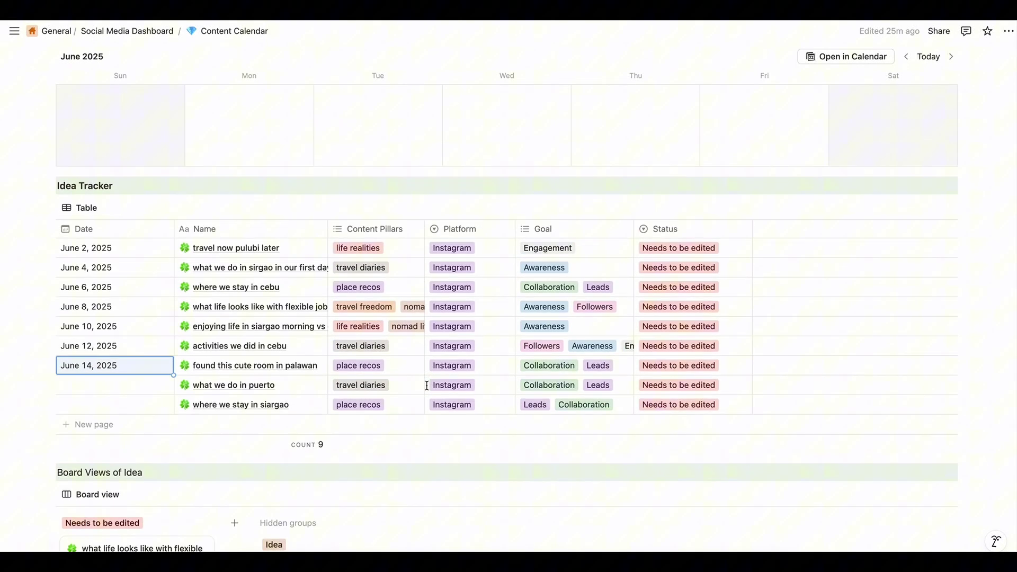
{"action": "scroll", "coordinate": [427, 385], "scroll_direction": "down", "scroll_amount": 6}
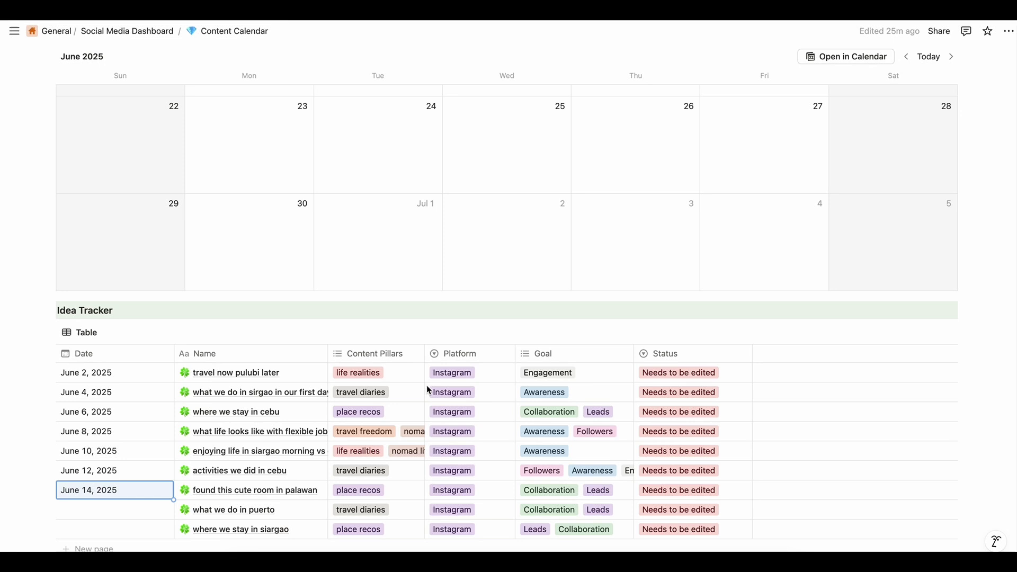
- Date the 'what we do in puerto' post June 18, 2025
{"action": "left_click", "coordinate": [115, 411]}
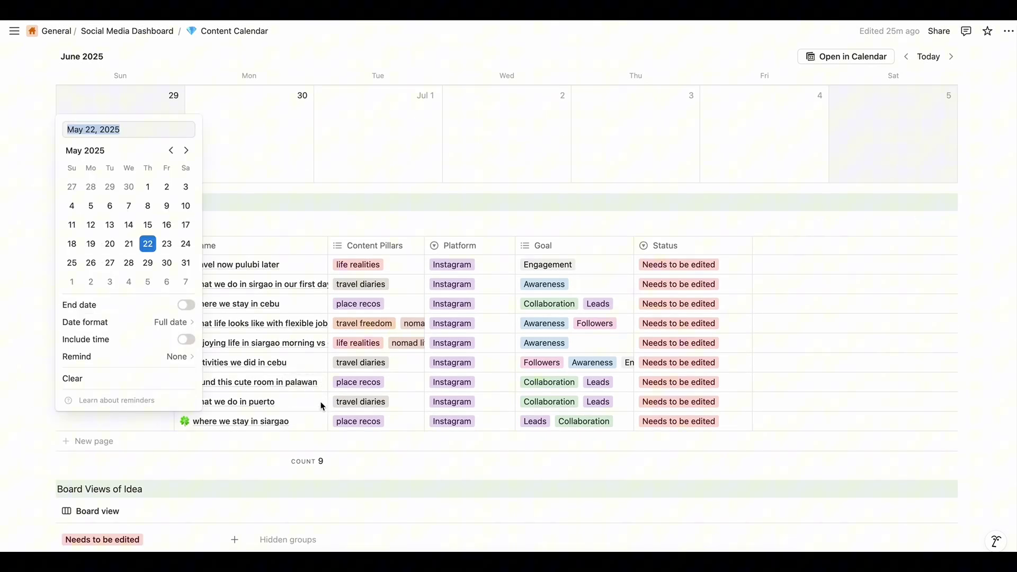
{"action": "key", "text": "Escape"}
{"action": "scroll", "coordinate": [415, 390], "scroll_direction": "up", "scroll_amount": 6}
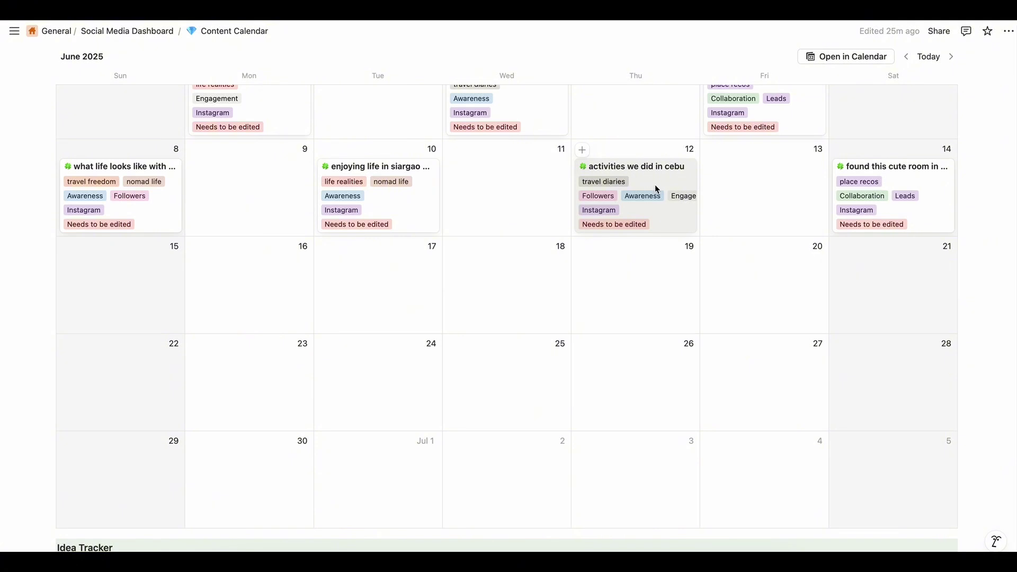
{"action": "scroll", "coordinate": [656, 189], "scroll_direction": "up", "scroll_amount": 2}
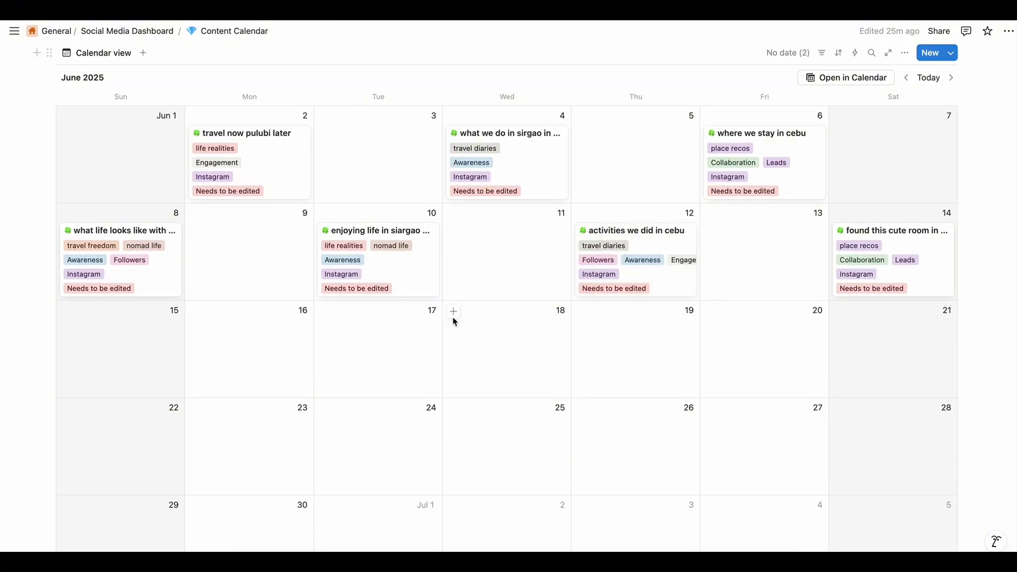
{"action": "scroll", "coordinate": [449, 334], "scroll_direction": "down", "scroll_amount": 10}
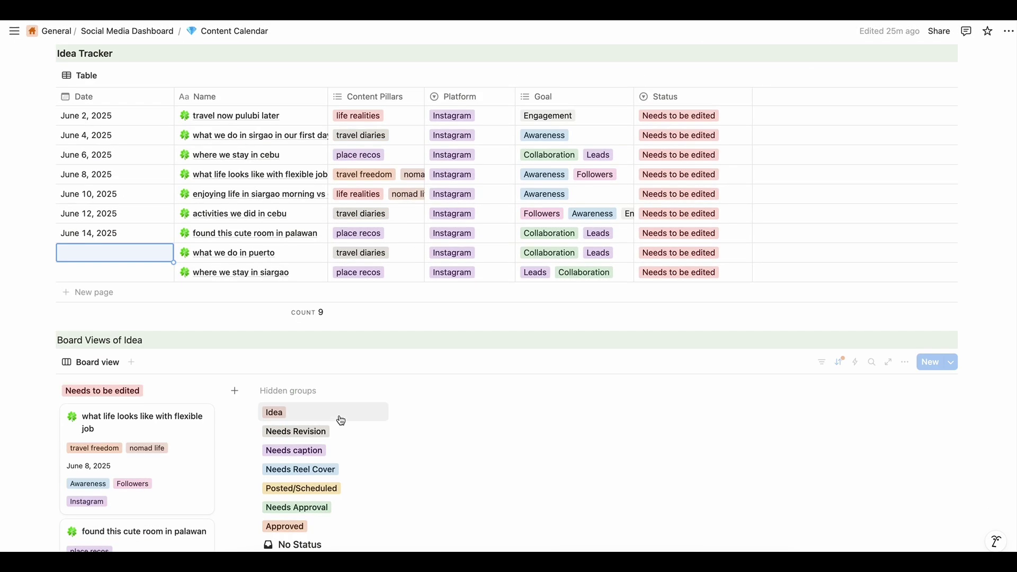
{"action": "scroll", "coordinate": [338, 422], "scroll_direction": "up", "scroll_amount": 1}
{"action": "left_click", "coordinate": [105, 296]}
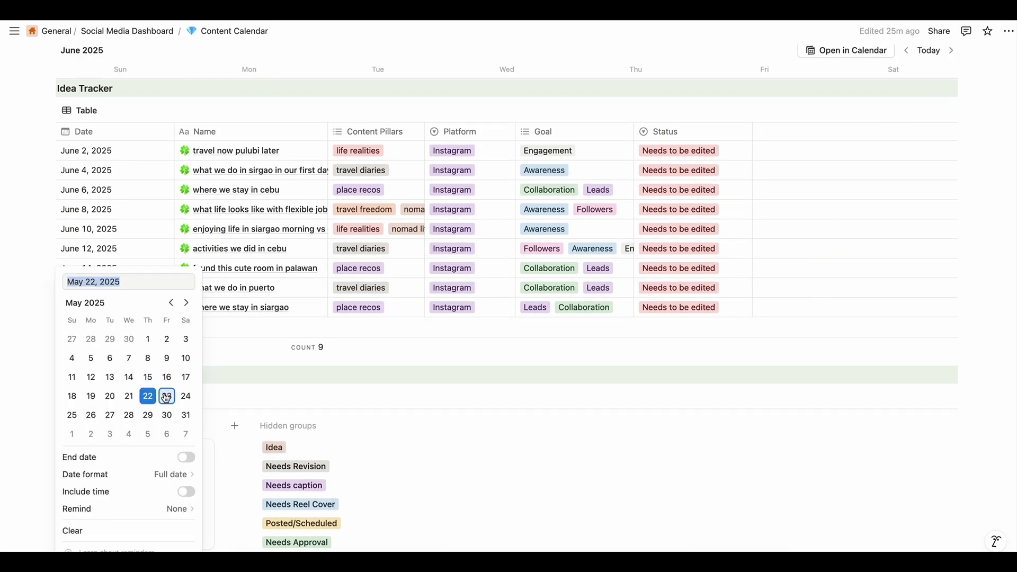
{"action": "left_click", "coordinate": [186, 303]}
{"action": "left_click", "coordinate": [129, 376]}
{"action": "left_click", "coordinate": [397, 340]}
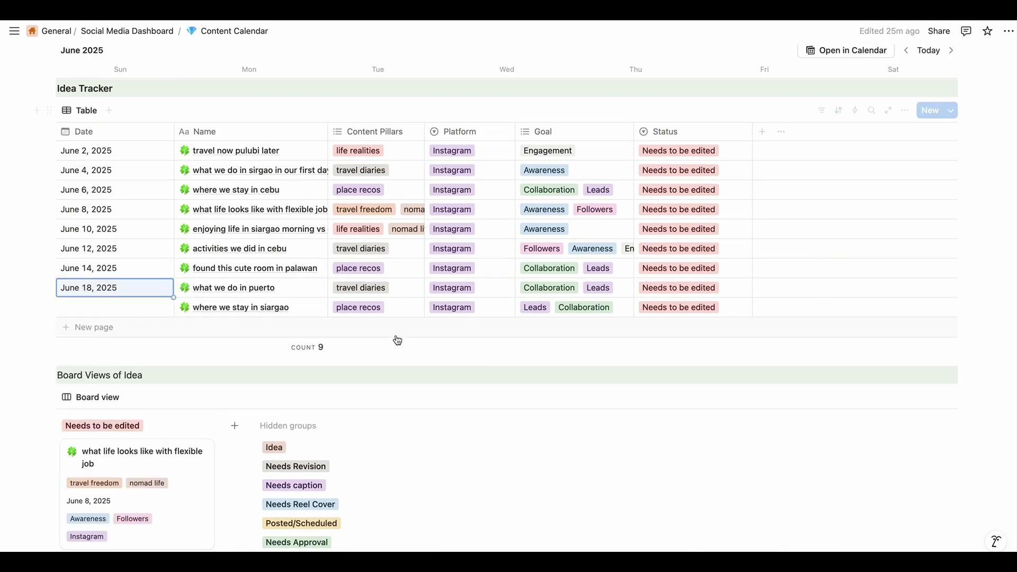
{"action": "scroll", "coordinate": [472, 381], "scroll_direction": "up", "scroll_amount": 8}
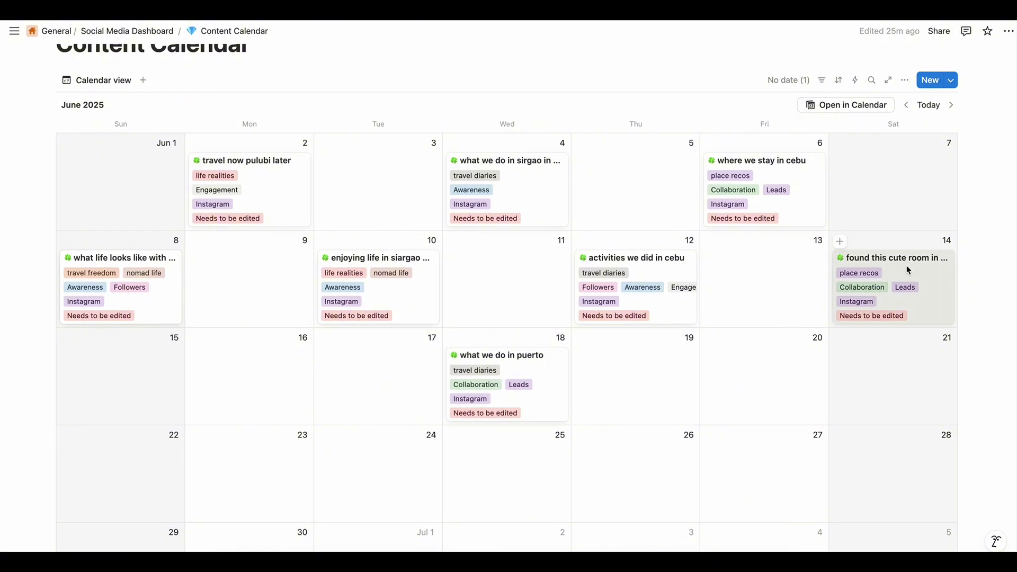
{"action": "scroll", "coordinate": [907, 267], "scroll_direction": "down", "scroll_amount": 2}
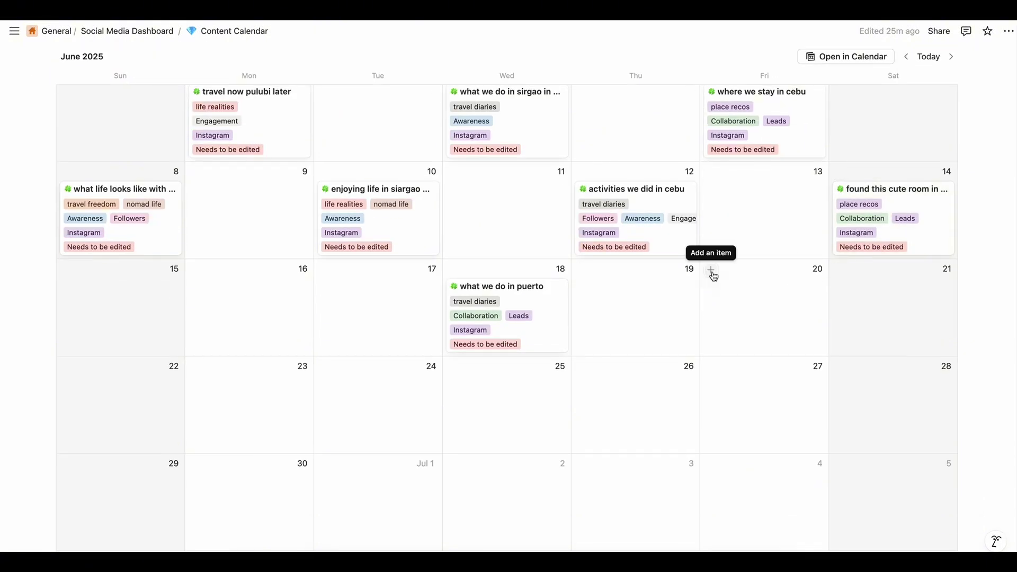
{"action": "scroll", "coordinate": [701, 326], "scroll_direction": "down", "scroll_amount": 10}
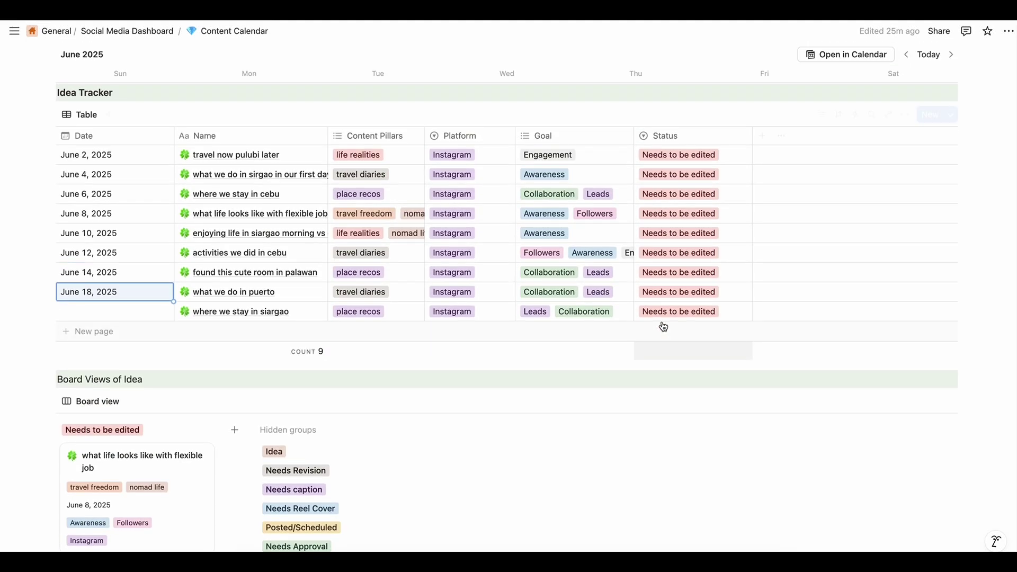
- Enter 'Jun 20, 2025' as the siargao stay post's date
{"action": "left_click", "coordinate": [130, 321]}
{"action": "type", "text": "Jun 20, 2025"}
{"action": "left_click", "coordinate": [197, 361]}
{"action": "scroll", "coordinate": [631, 331], "scroll_direction": "up", "scroll_amount": 10}
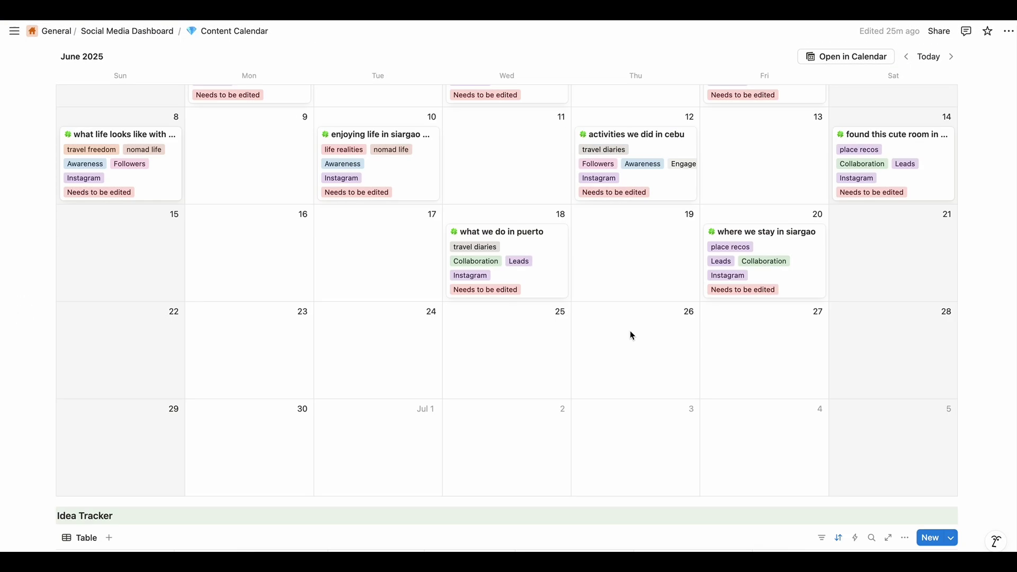
{"action": "scroll", "coordinate": [848, 371], "scroll_direction": "down", "scroll_amount": 2}
{"action": "scroll", "coordinate": [572, 409], "scroll_direction": "down", "scroll_amount": 2}
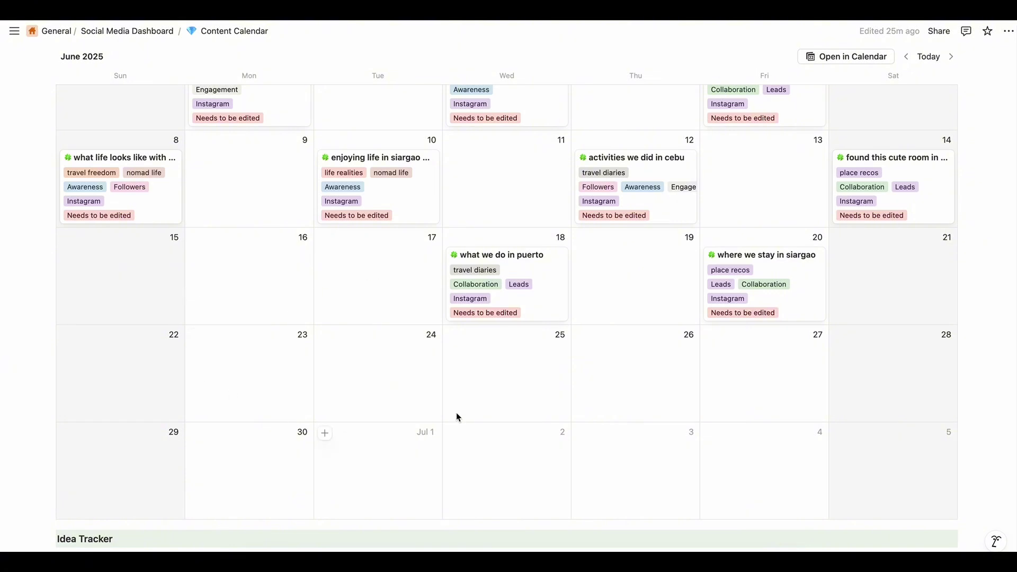
{"action": "scroll", "coordinate": [572, 402], "scroll_direction": "up", "scroll_amount": 3}
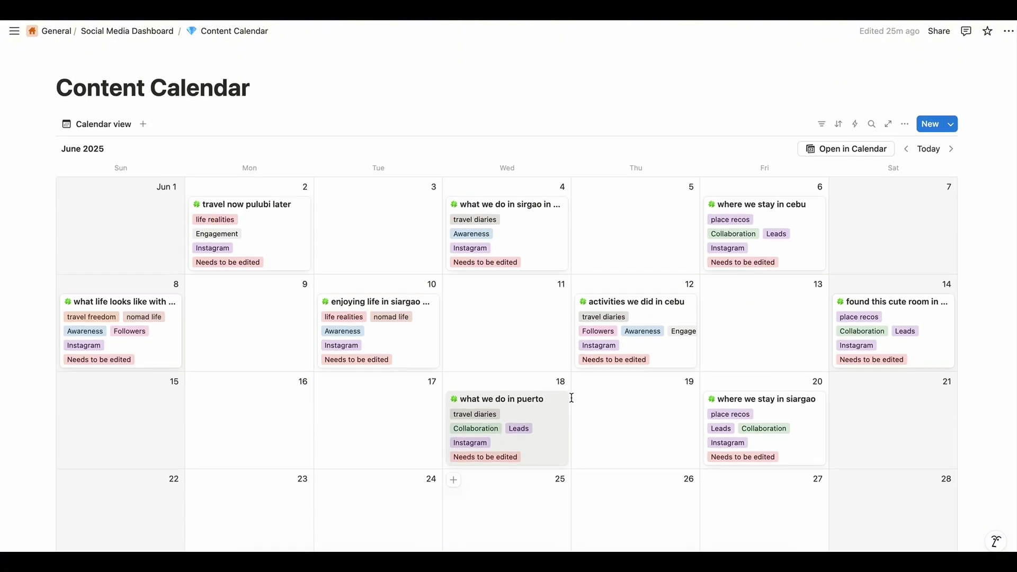
{"action": "scroll", "coordinate": [573, 402], "scroll_direction": "down", "scroll_amount": 3}
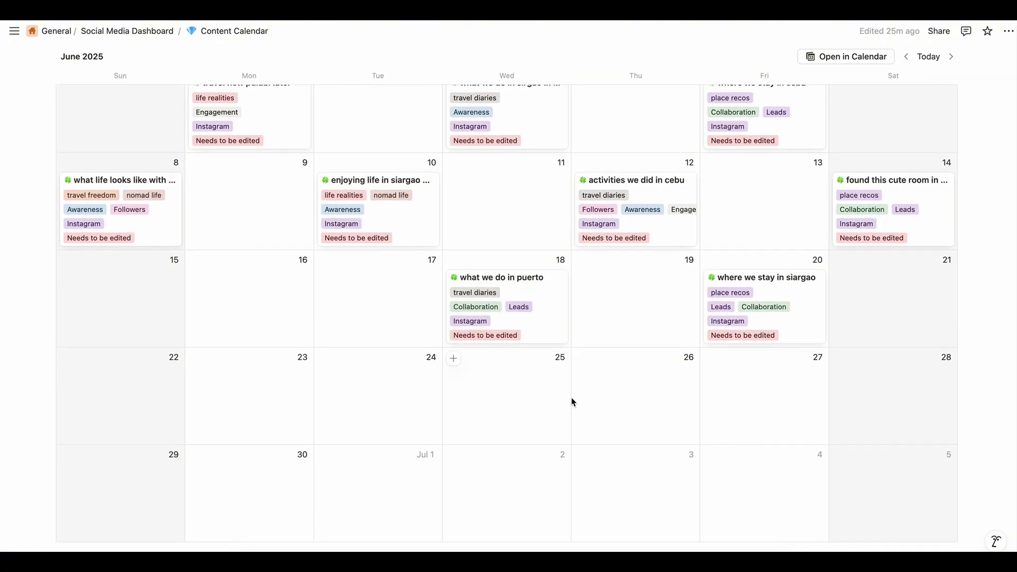
{"action": "scroll", "coordinate": [572, 401], "scroll_direction": "down", "scroll_amount": 1}
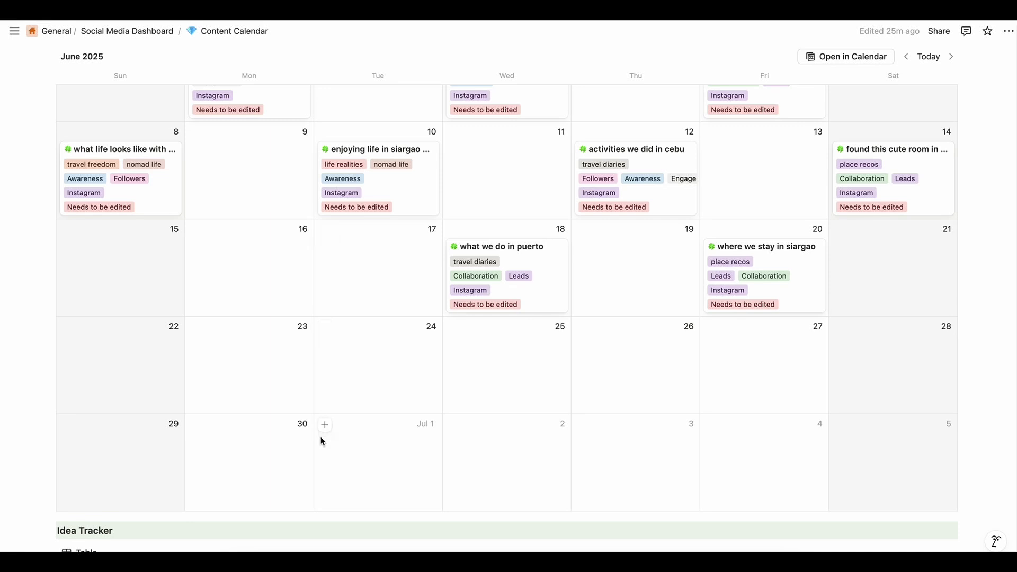
{"action": "scroll", "coordinate": [527, 355], "scroll_direction": "up", "scroll_amount": 1}
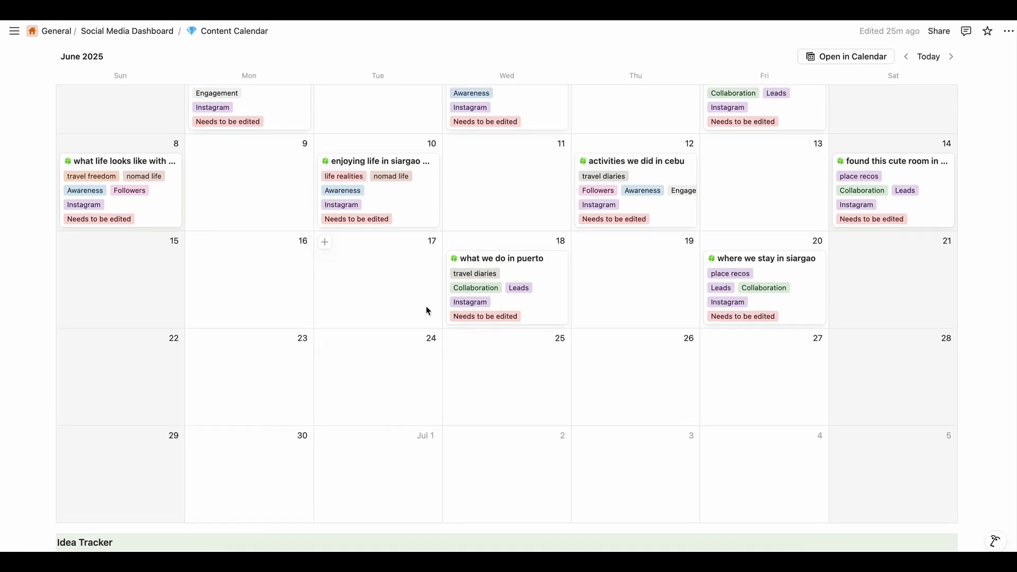
{"action": "scroll", "coordinate": [415, 341], "scroll_direction": "up", "scroll_amount": 3}
{"action": "scroll", "coordinate": [415, 341], "scroll_direction": "up", "scroll_amount": 1}
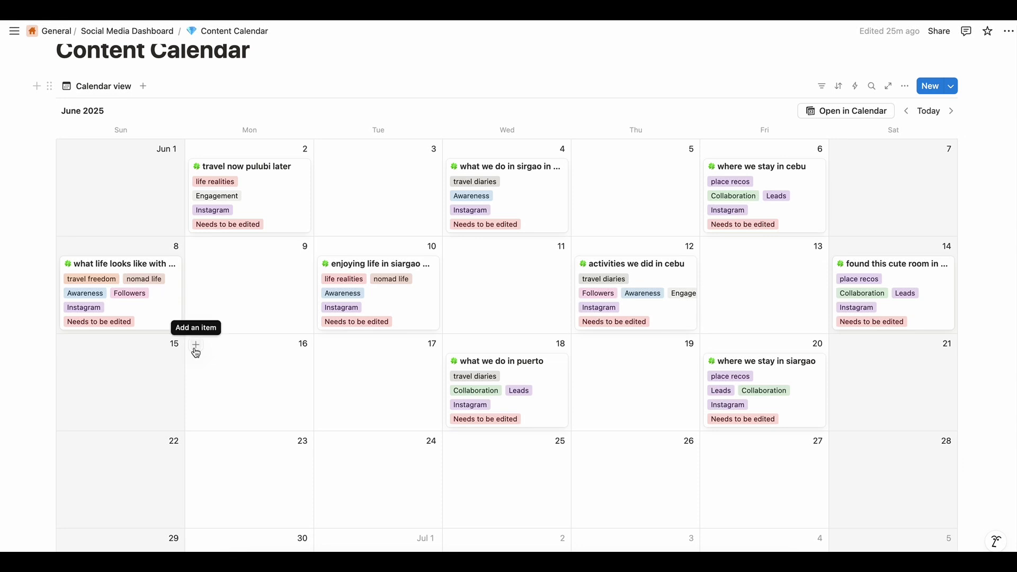
- Add a new idea on June 16 with Content Pillars set to nomad life
{"action": "left_click", "coordinate": [195, 345]}
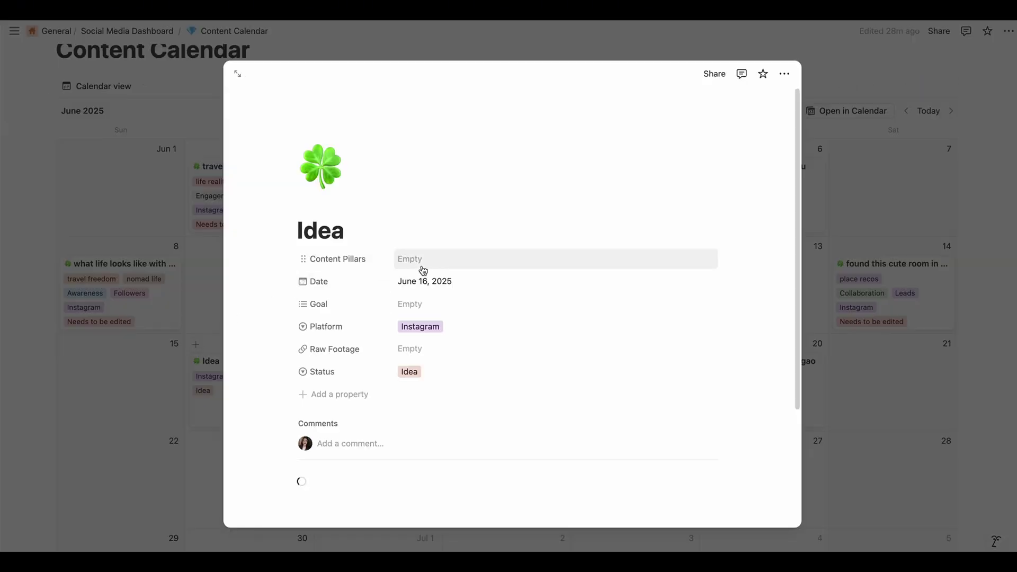
{"action": "left_click", "coordinate": [450, 265]}
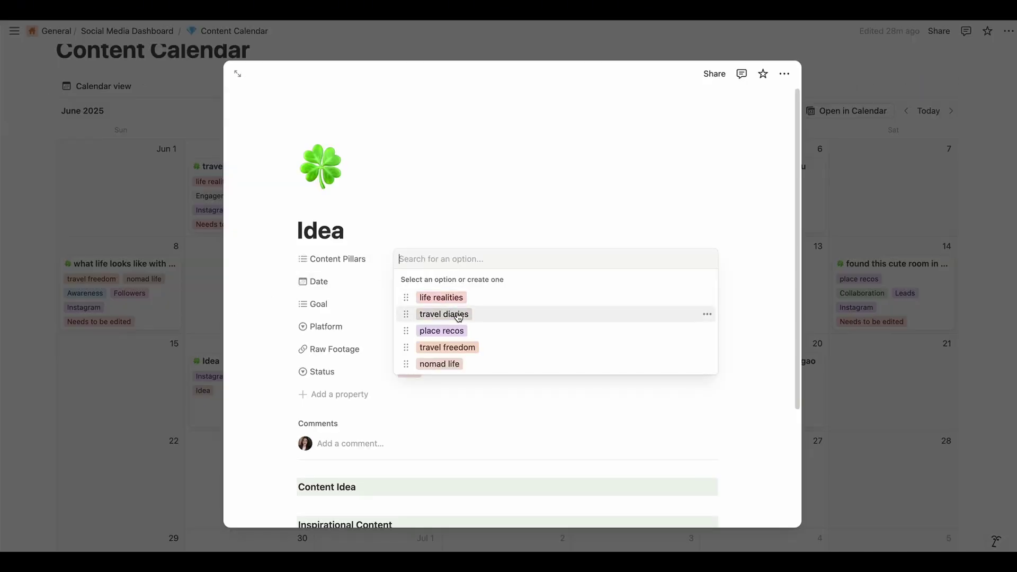
{"action": "left_click", "coordinate": [450, 364]}
{"action": "left_click", "coordinate": [126, 368]}
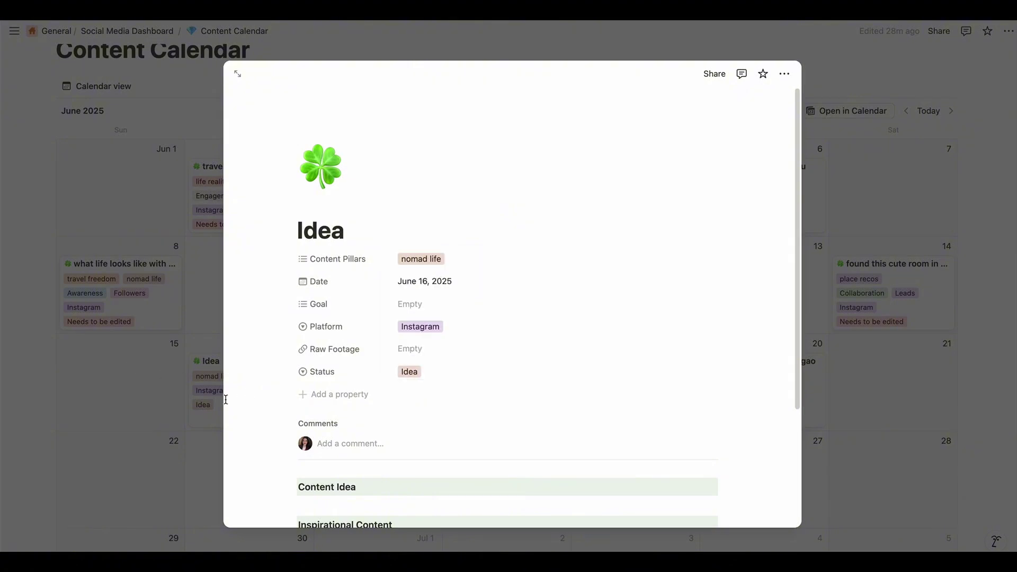
{"action": "left_click", "coordinate": [167, 395]}
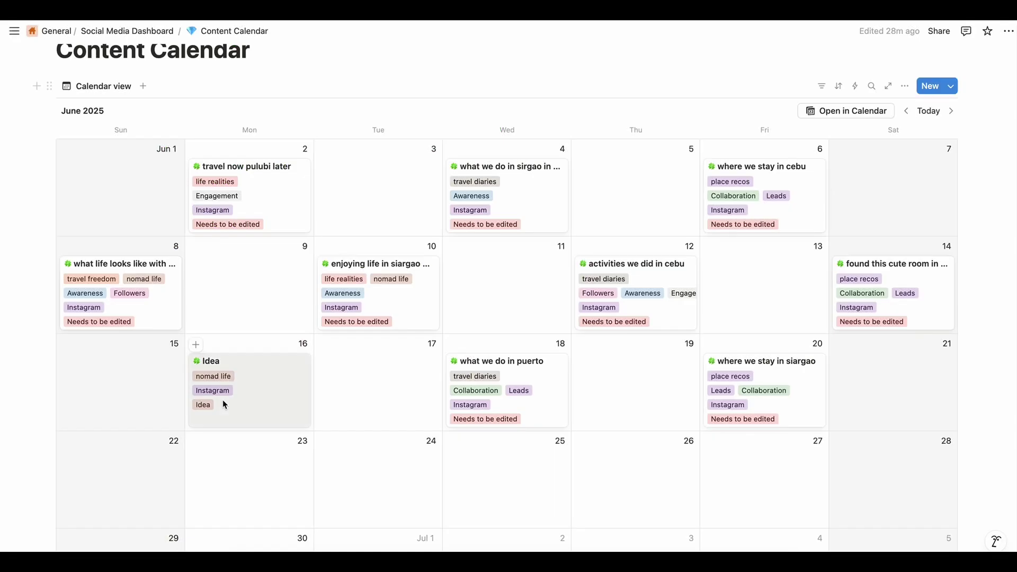
- Add a second June 16 idea tagged travel freedom
{"action": "left_click", "coordinate": [197, 345]}
{"action": "left_click", "coordinate": [455, 265]}
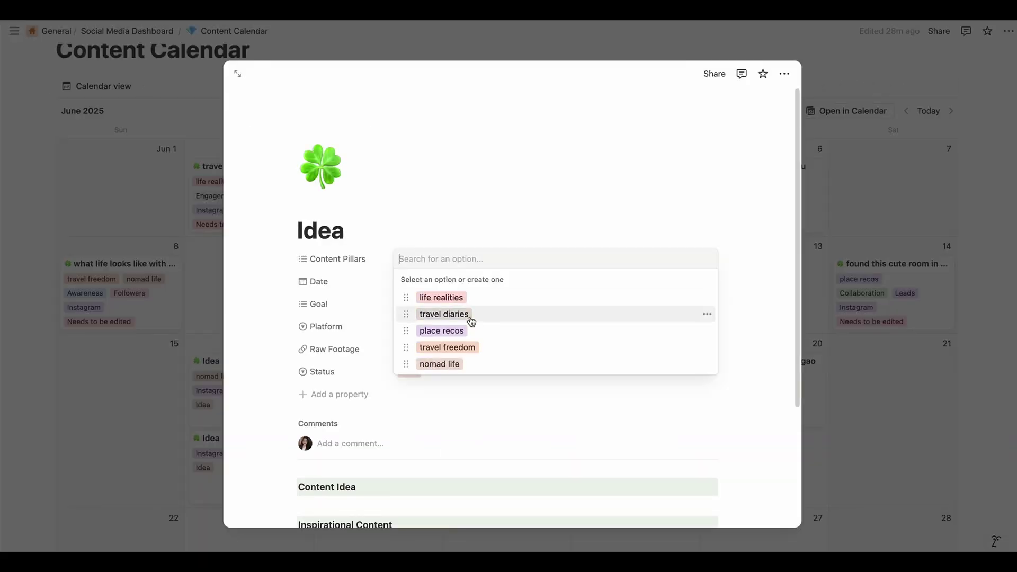
{"action": "left_click", "coordinate": [461, 347]}
{"action": "left_click", "coordinate": [114, 400]}
{"action": "left_click", "coordinate": [136, 425]}
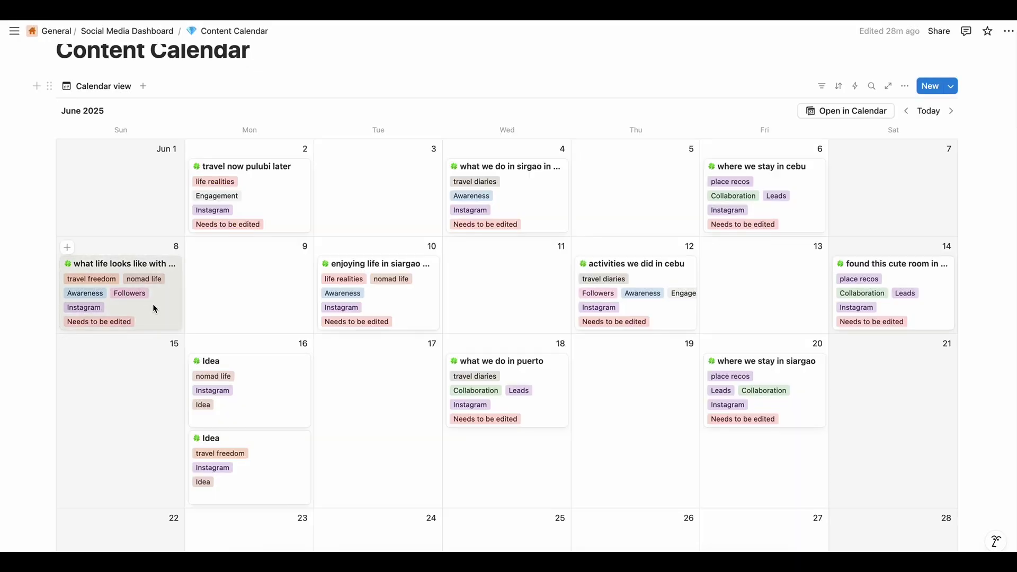
{"action": "scroll", "coordinate": [242, 363], "scroll_direction": "down", "scroll_amount": 1}
{"action": "scroll", "coordinate": [242, 363], "scroll_direction": "down", "scroll_amount": 1}
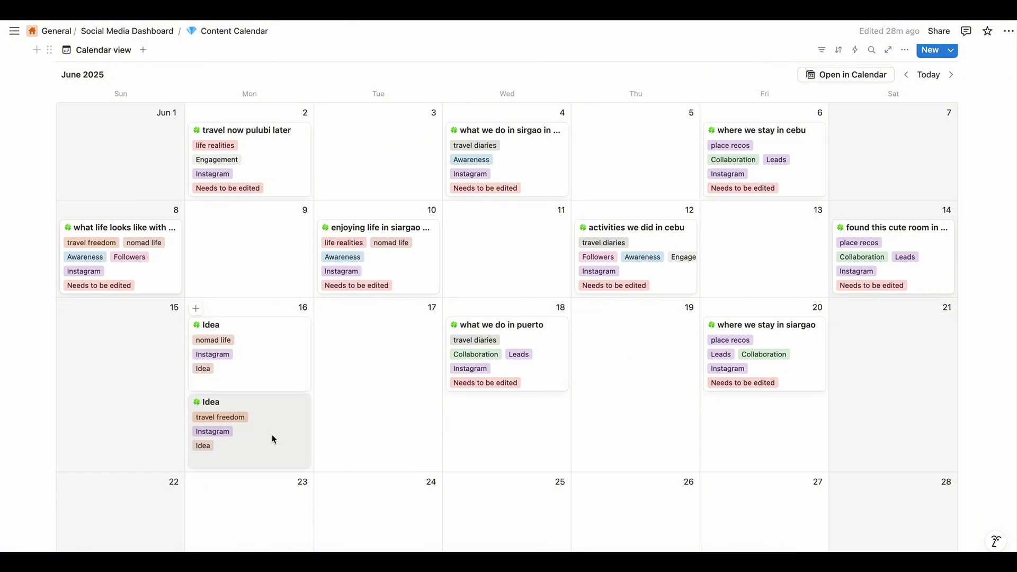
- Move the 'nomad life' Idea post on June 16 to Trash from its page menu
{"action": "scroll", "coordinate": [272, 434], "scroll_direction": "down", "scroll_amount": 1}
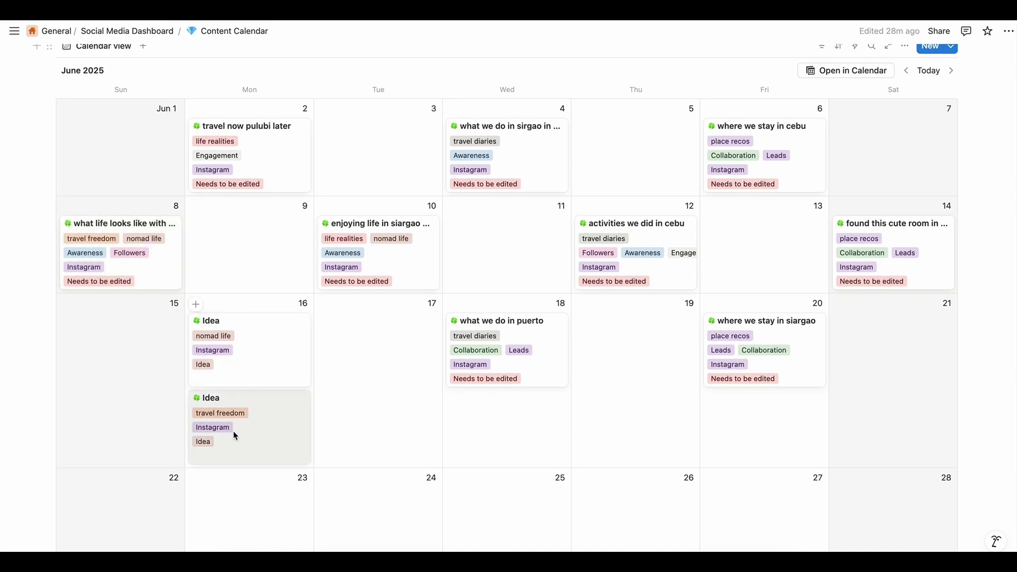
{"action": "left_click", "coordinate": [258, 364]}
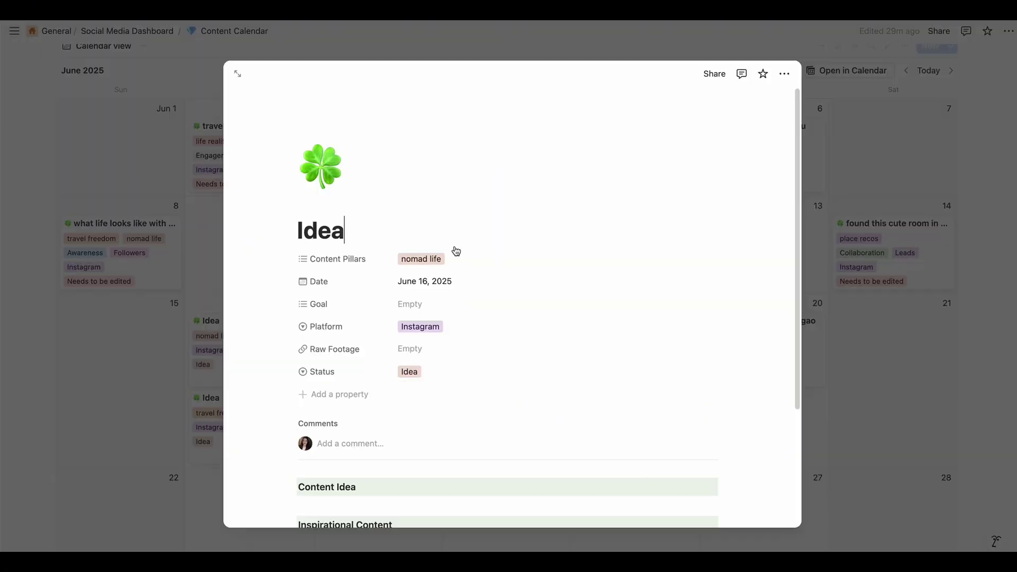
{"action": "left_click", "coordinate": [787, 78]}
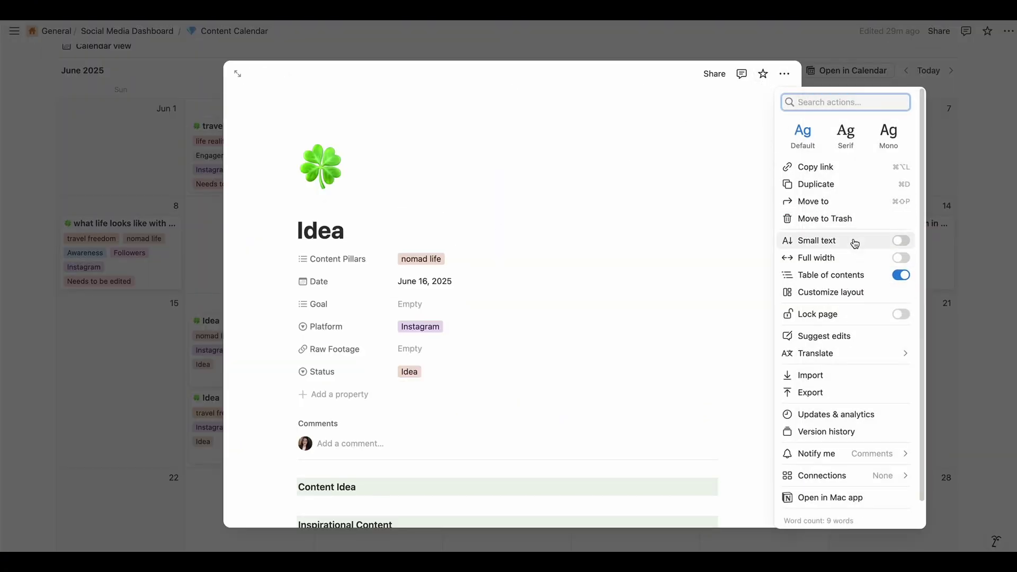
{"action": "left_click", "coordinate": [825, 219]}
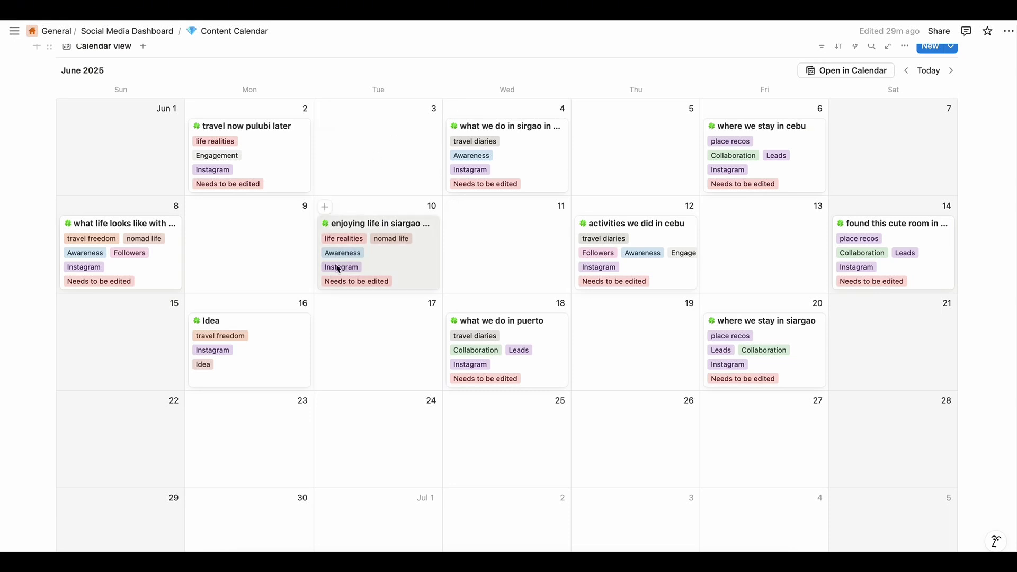
{"action": "scroll", "coordinate": [649, 444], "scroll_direction": "down", "scroll_amount": 2}
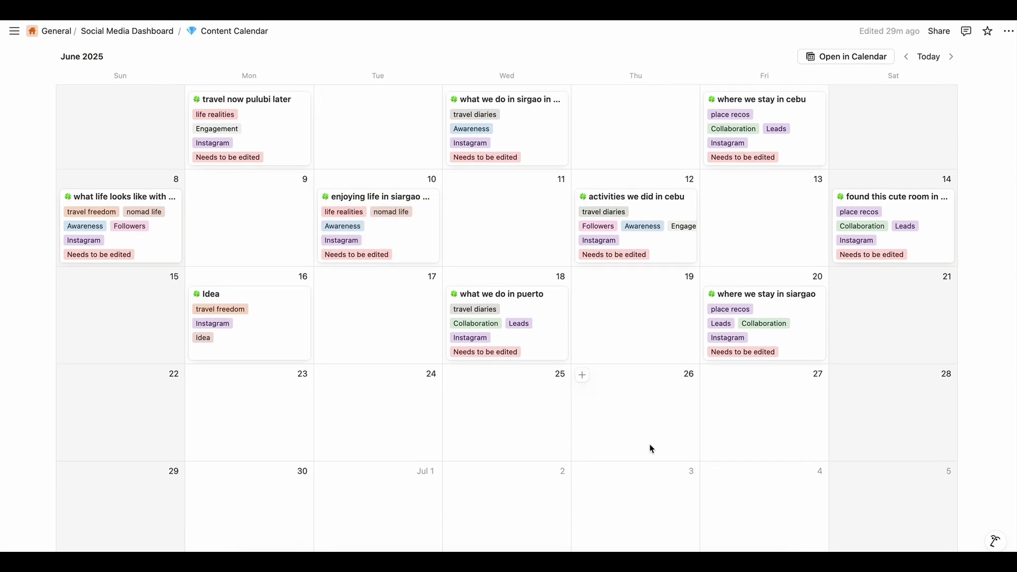
{"action": "scroll", "coordinate": [652, 449], "scroll_direction": "up", "scroll_amount": 3}
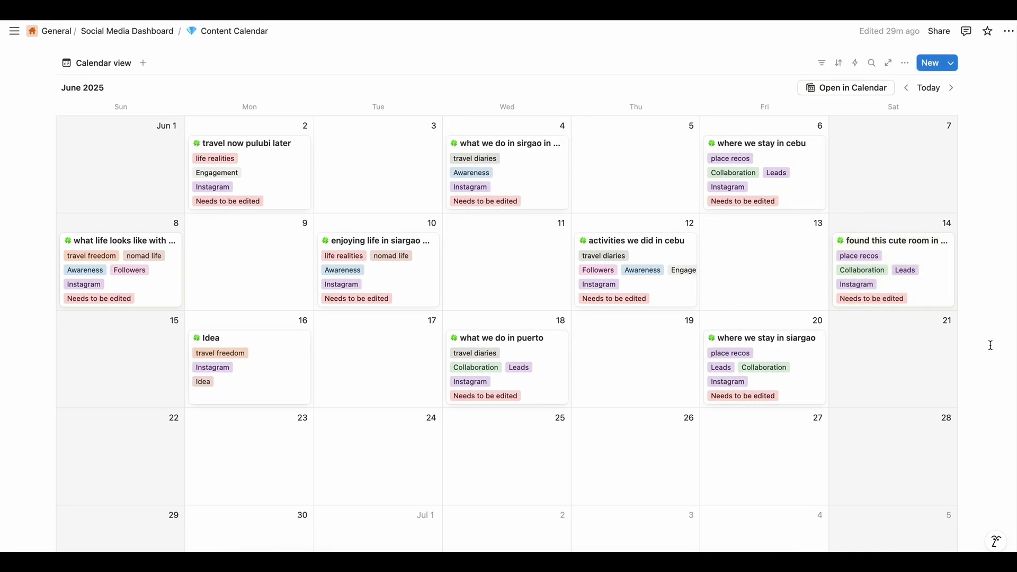
{"action": "scroll", "coordinate": [991, 346], "scroll_direction": "down", "scroll_amount": 1}
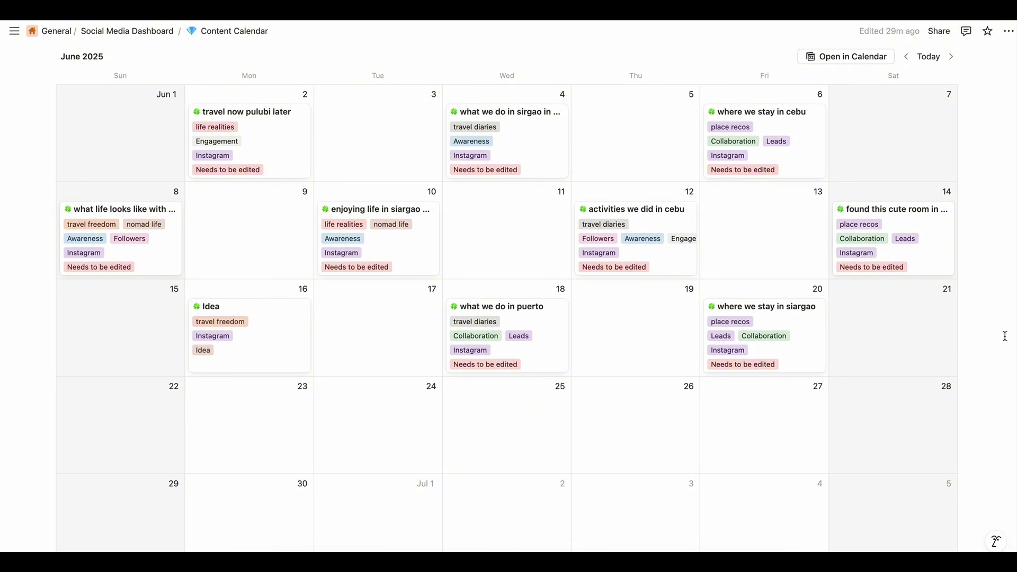